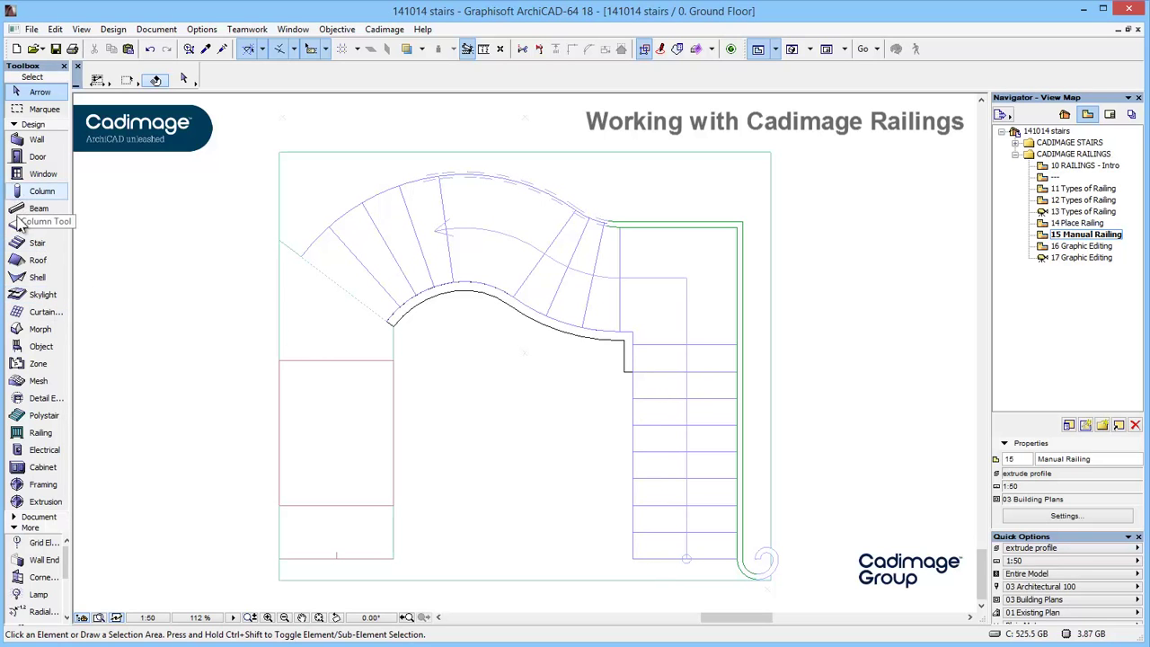
# - Place a Cadimage Panel Railing along the inner edge of the straight stair flight, starting at its bottom step
pyautogui.click(17, 435)
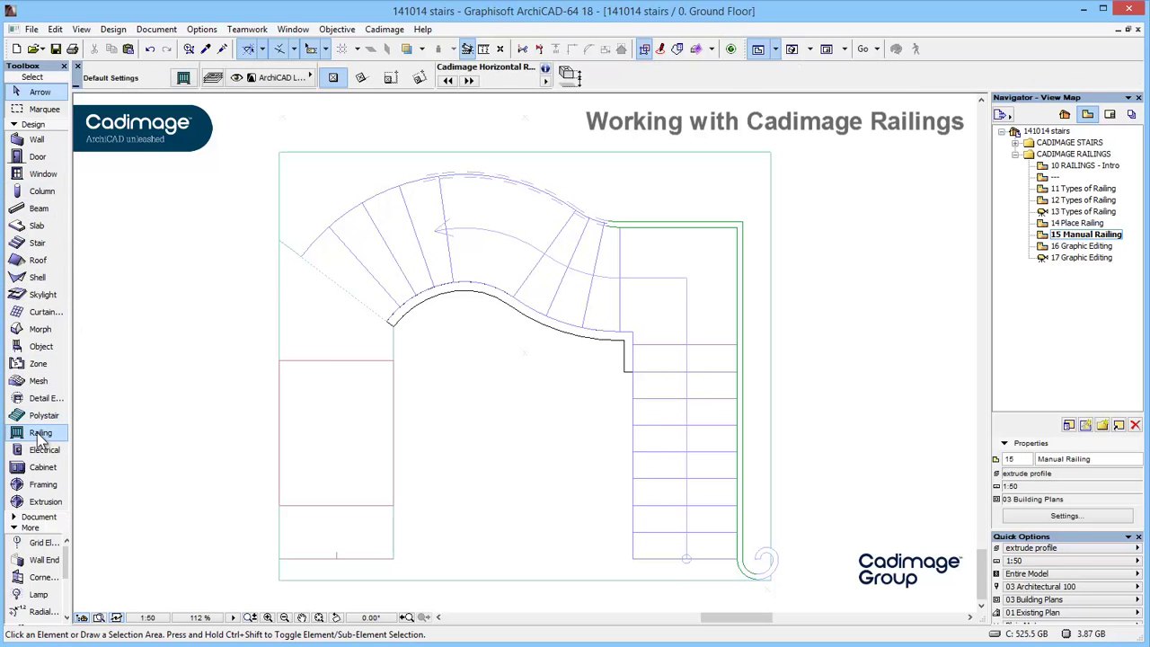
pyautogui.doubleClick(40, 435)
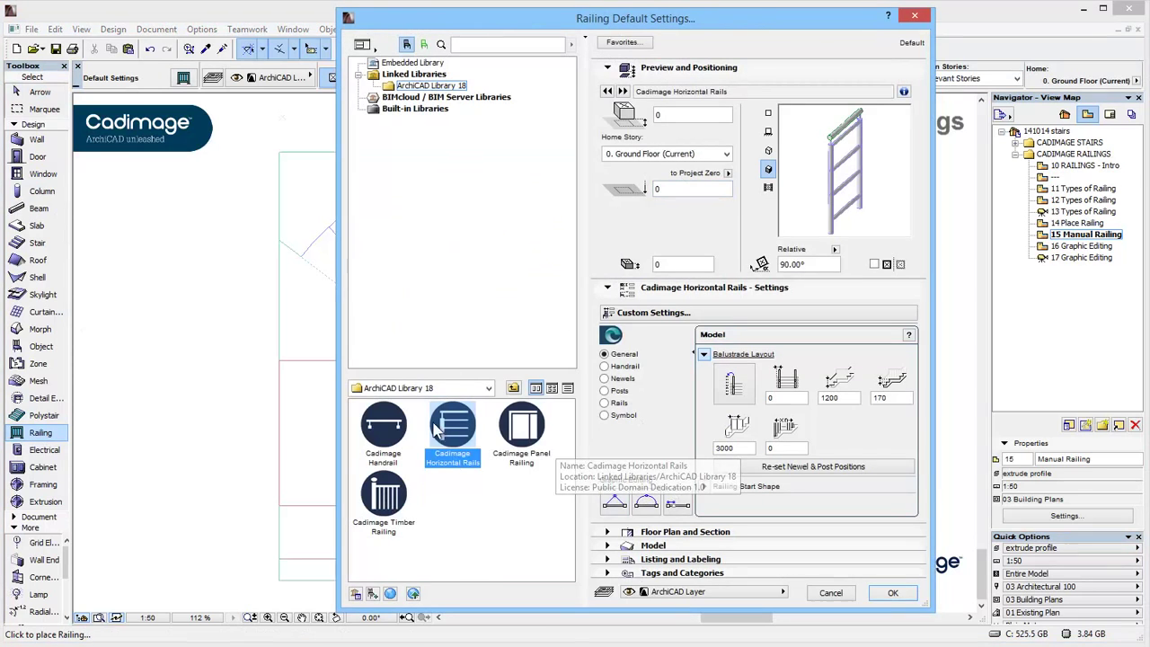
pyautogui.click(530, 437)
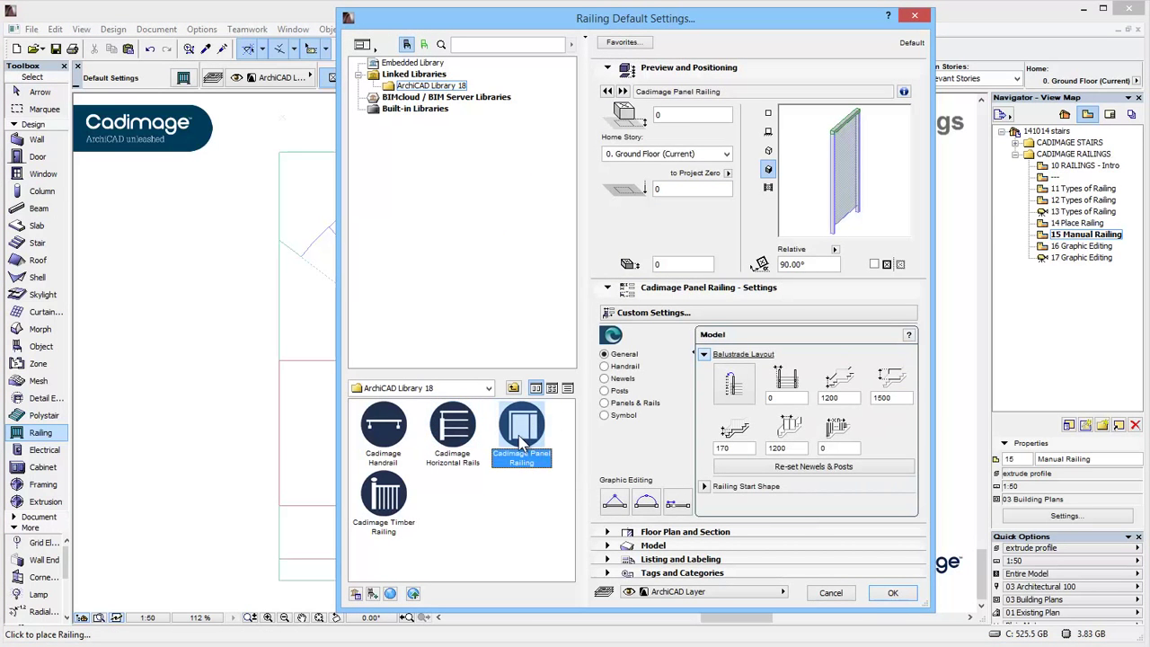
pyautogui.doubleClick(523, 439)
pyautogui.click(632, 558)
pyautogui.doubleClick(633, 469)
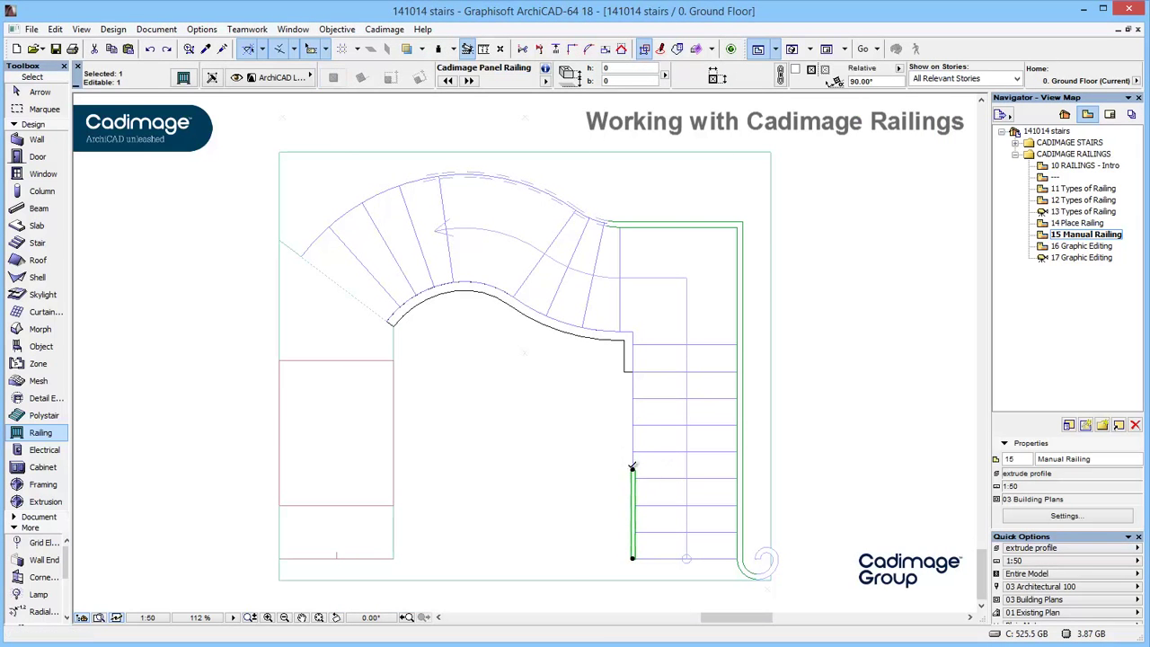
# - Enable Insert Nodes editing for the panel railing and stretch its upper end to the corner of the existing stepped outline
pyautogui.click(183, 79)
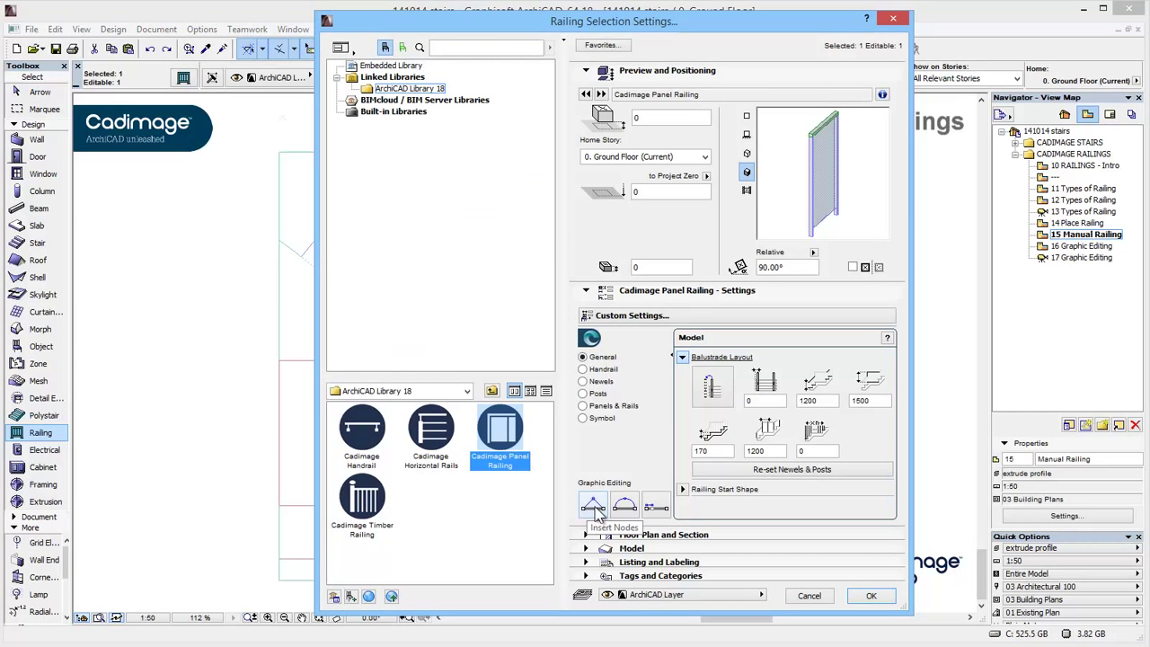
pyautogui.click(595, 507)
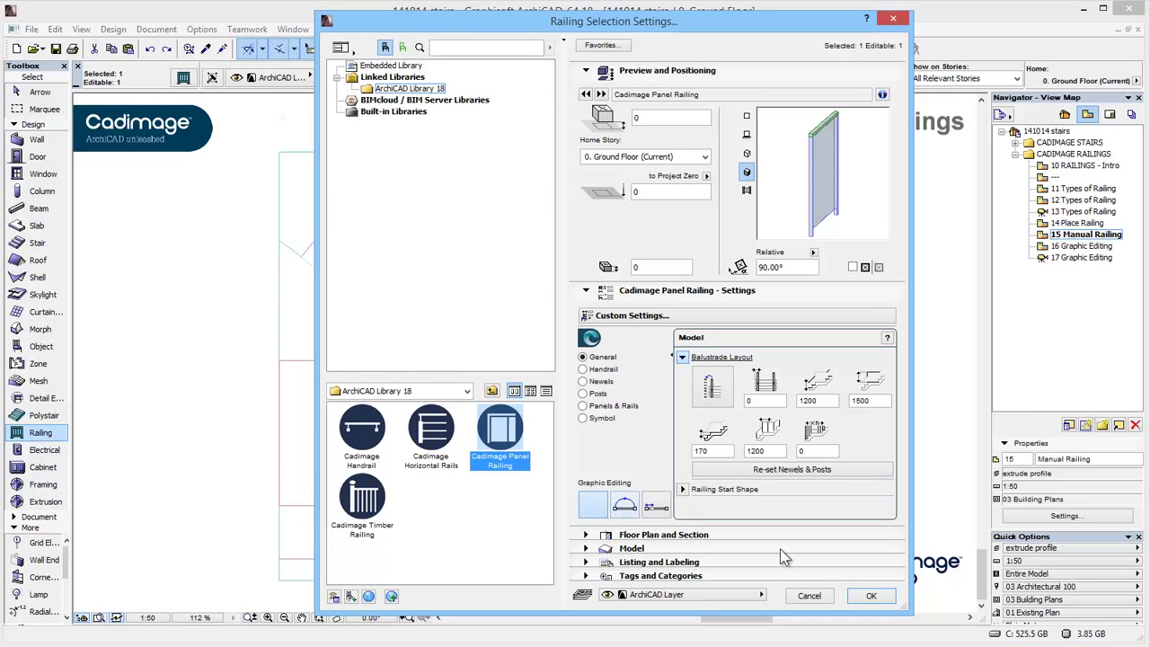
pyautogui.click(890, 595)
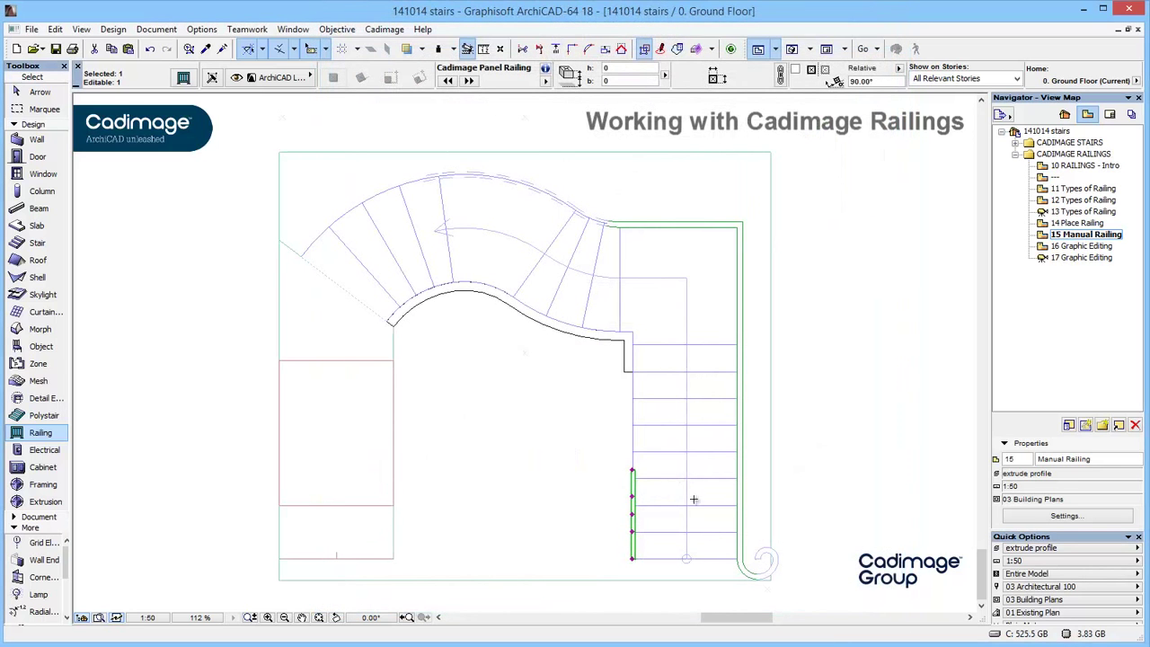
pyautogui.click(634, 469)
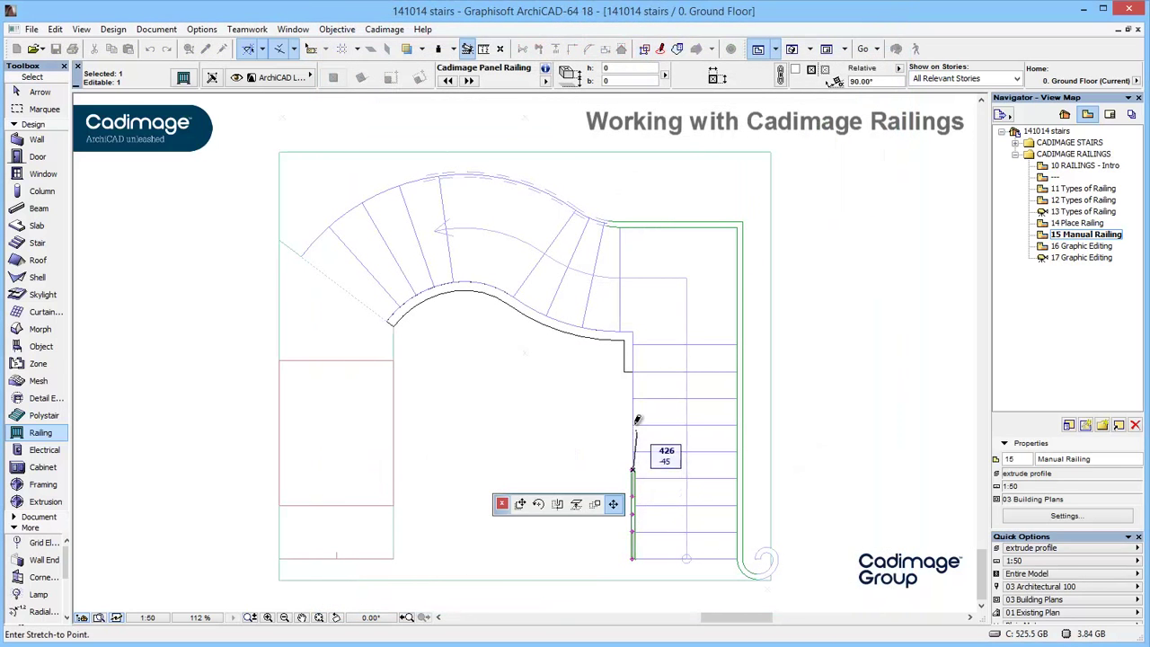
pyautogui.click(635, 370)
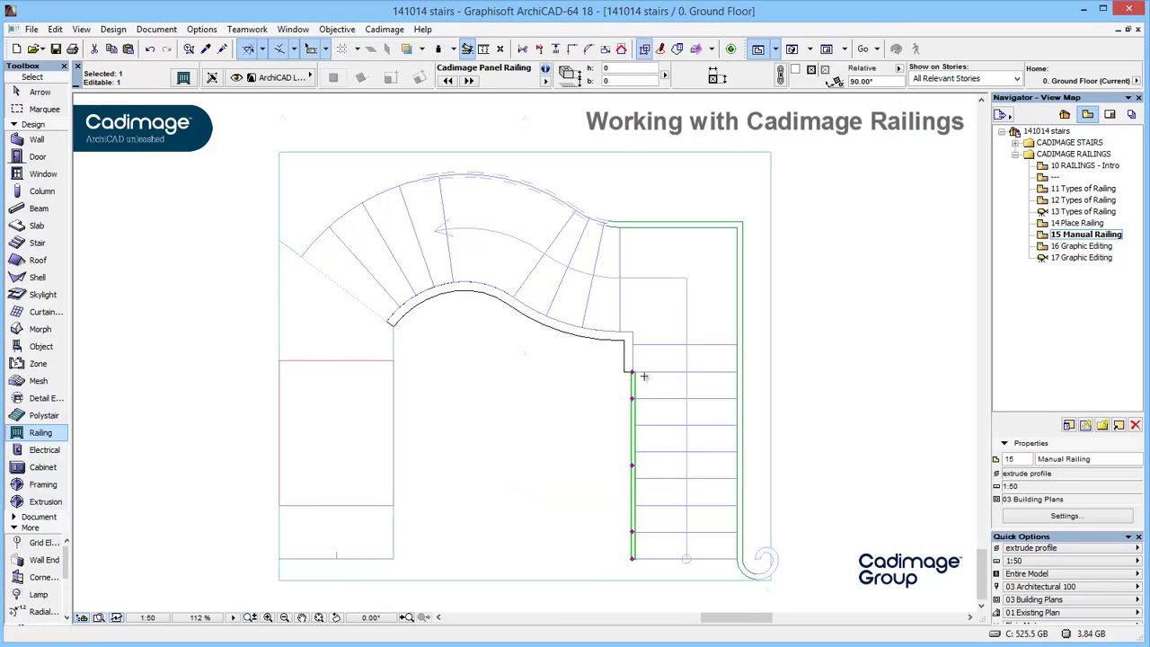
# - Show the stair and panel railing together in 3D and raise the railing's upper end by 1167 to follow the flight's slope
pyautogui.keyDown('shift'); pyautogui.click(682, 423); pyautogui.keyUp('shift')
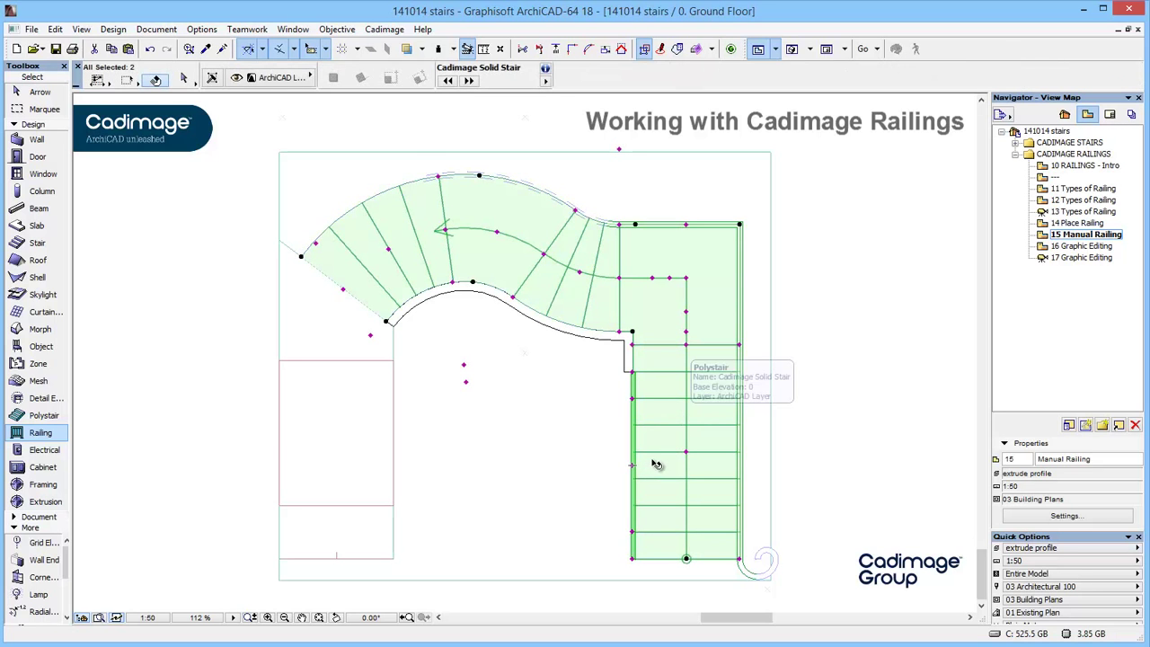
pyautogui.press('F5')
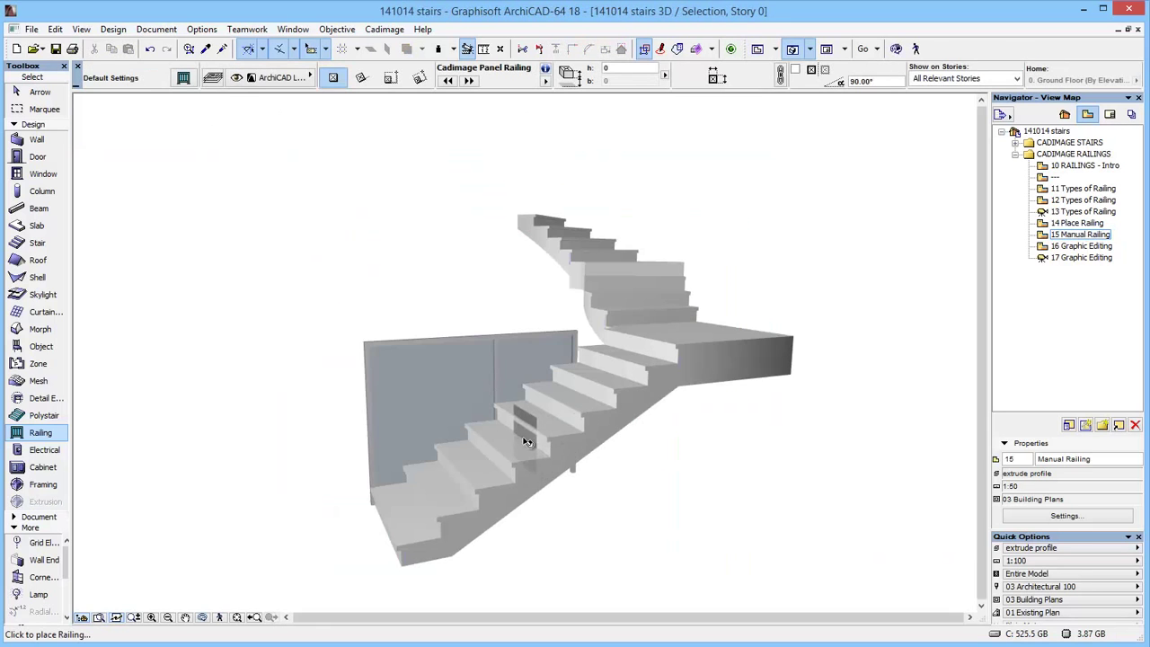
pyautogui.keyDown('shift'); pyautogui.moveTo(526, 442); pyautogui.dragTo(800, 457, button='middle'); pyautogui.keyUp('shift')
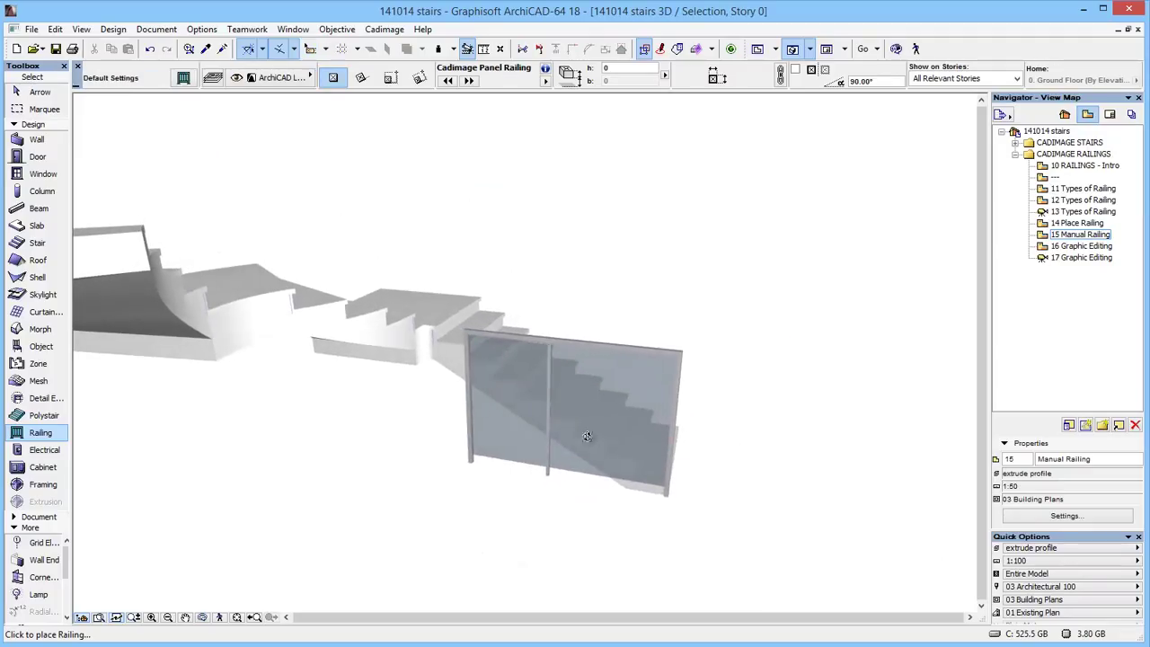
pyautogui.click(478, 421)
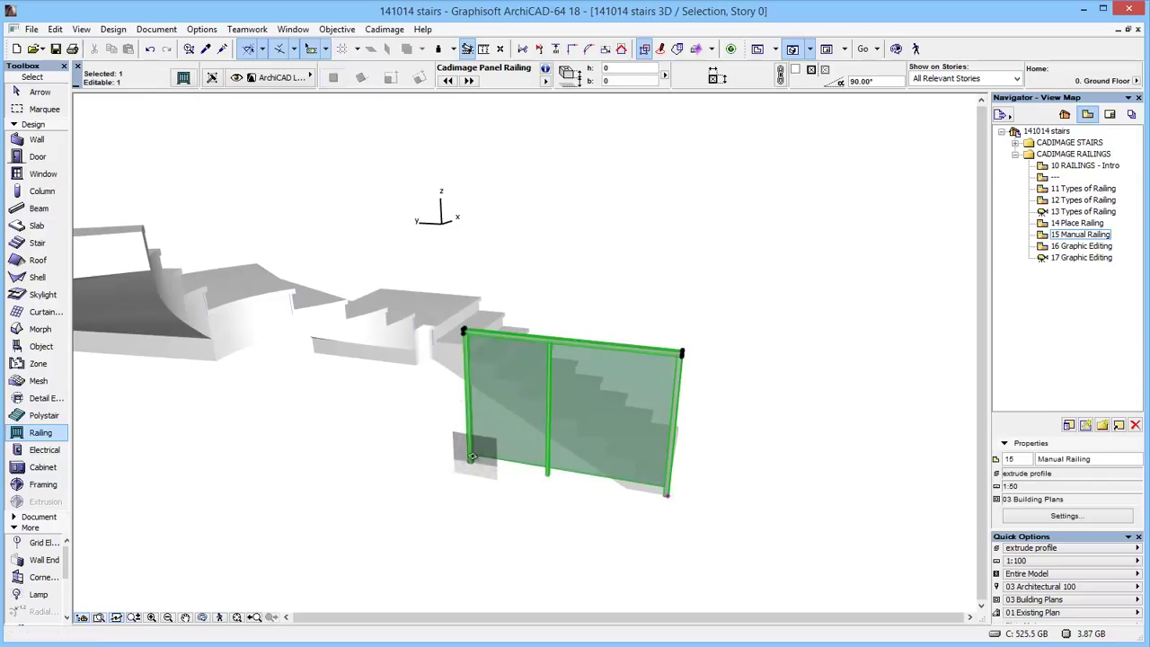
pyautogui.click(472, 455)
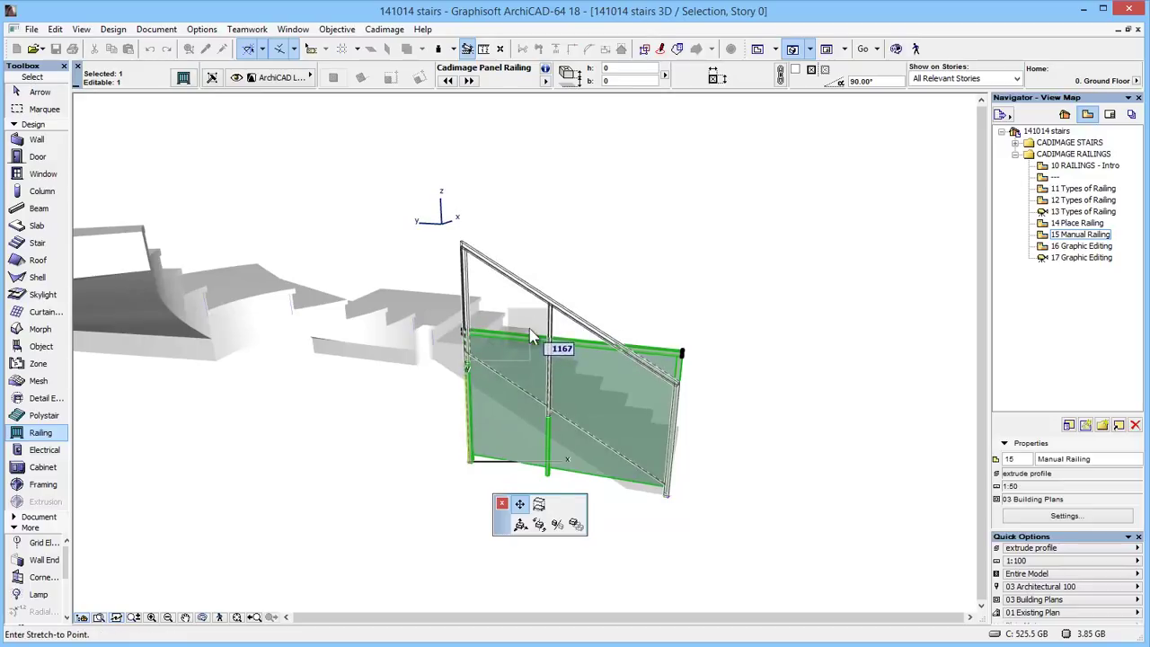
pyautogui.click(531, 336)
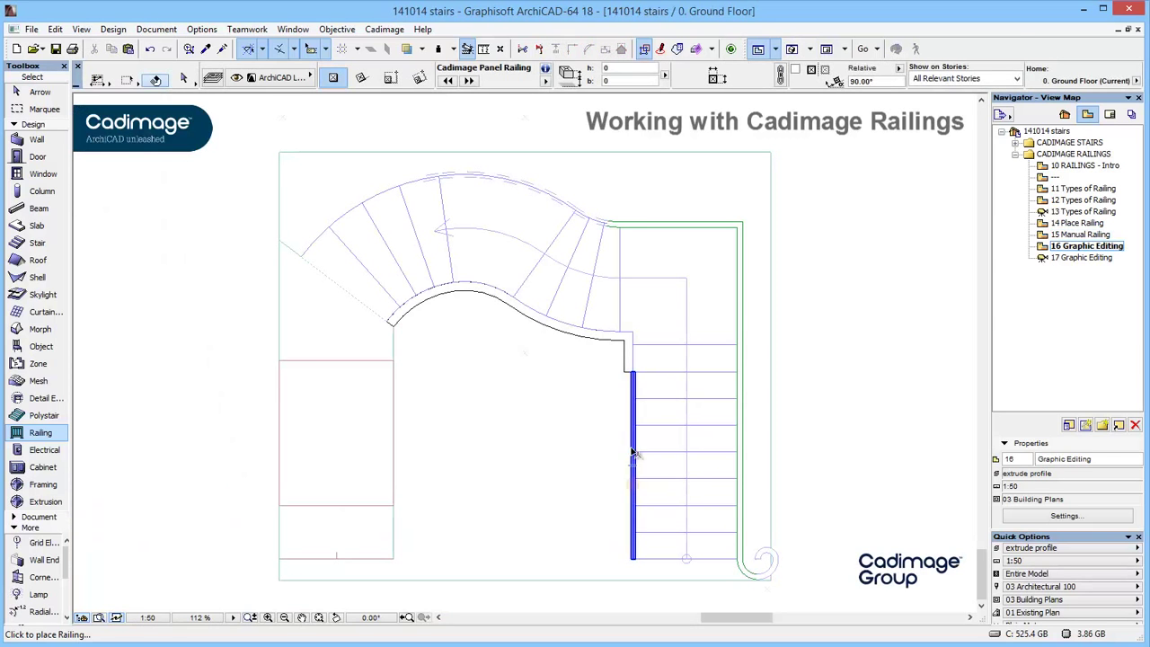
# - Try curve editing on the panel railing in plan by bowing its middle over the treads, and undo the curve
pyautogui.click(634, 454)
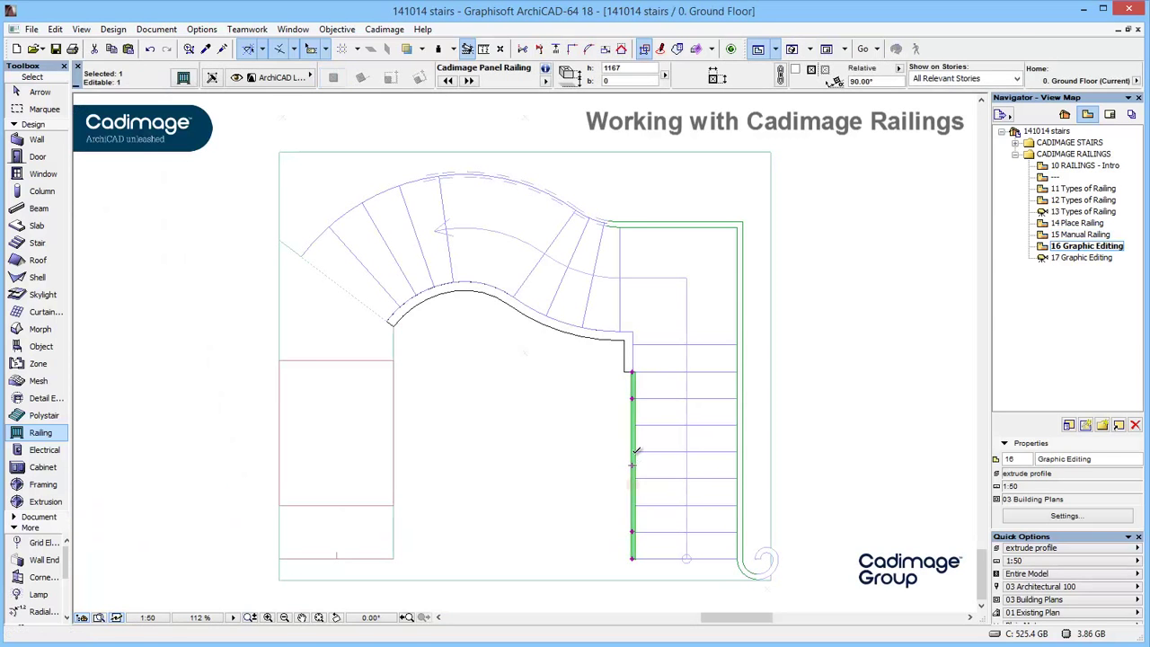
pyautogui.click(183, 79)
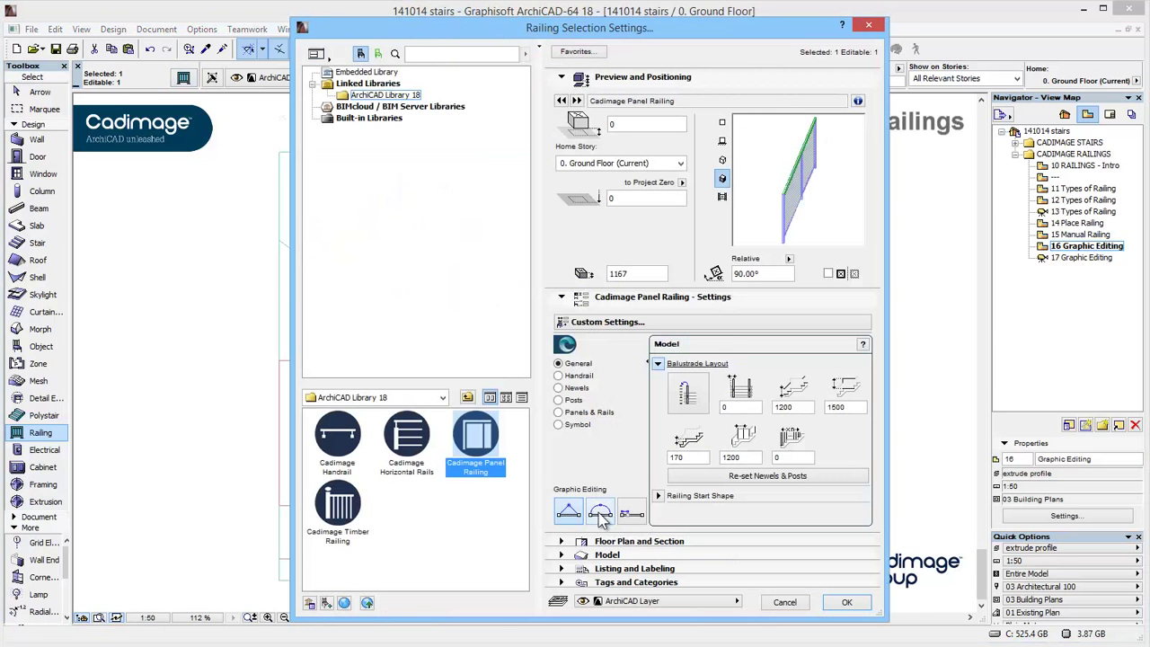
pyautogui.click(601, 512)
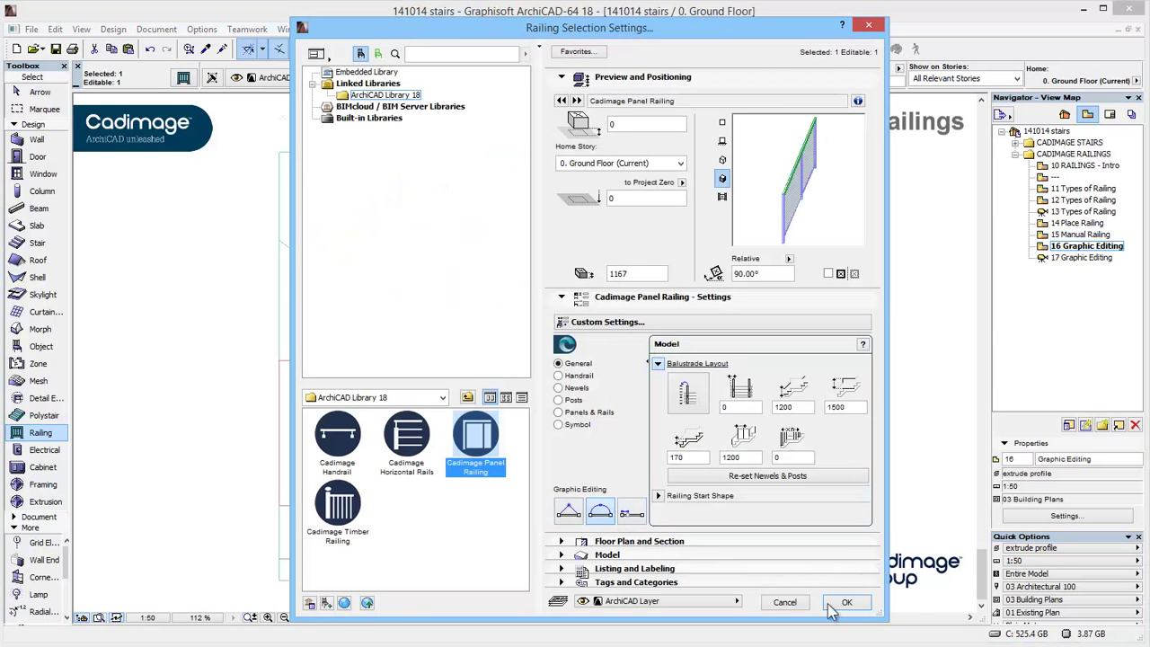
pyautogui.click(847, 602)
pyautogui.click(633, 485)
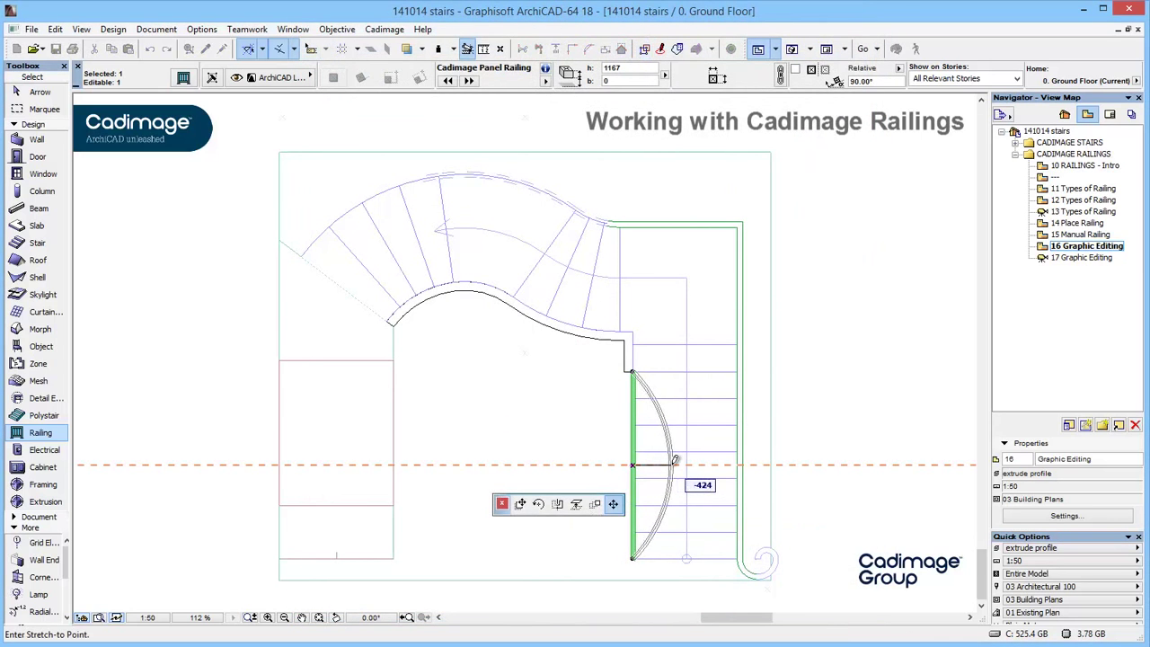
pyautogui.click(669, 505)
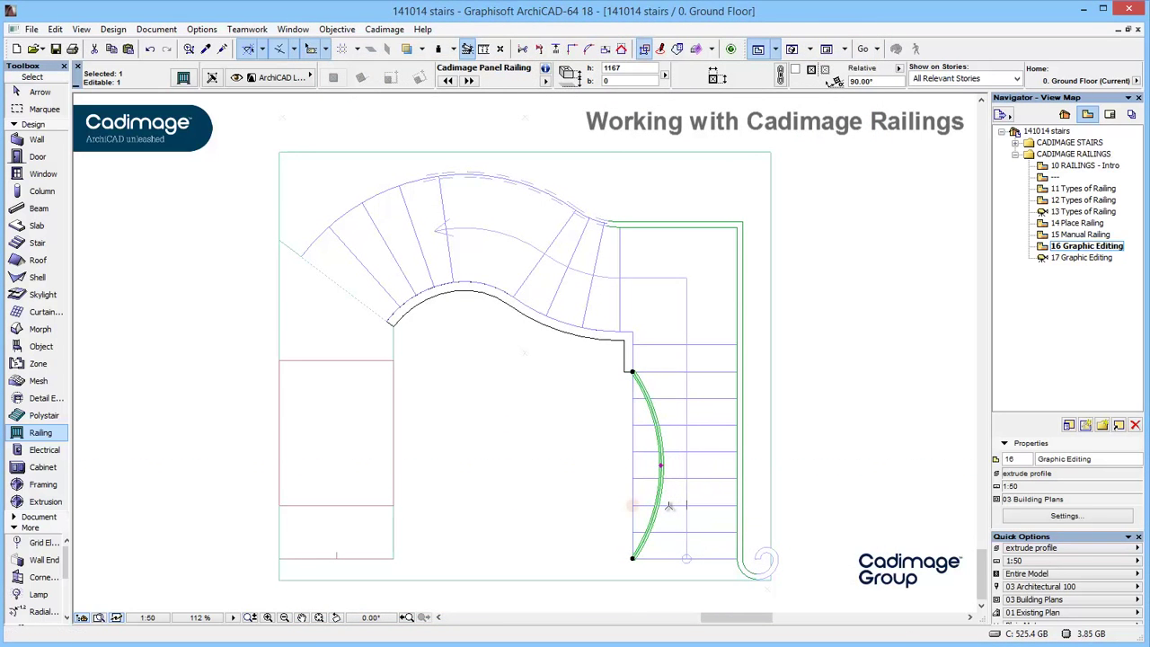
pyautogui.hotkey('ctrl', 'z')
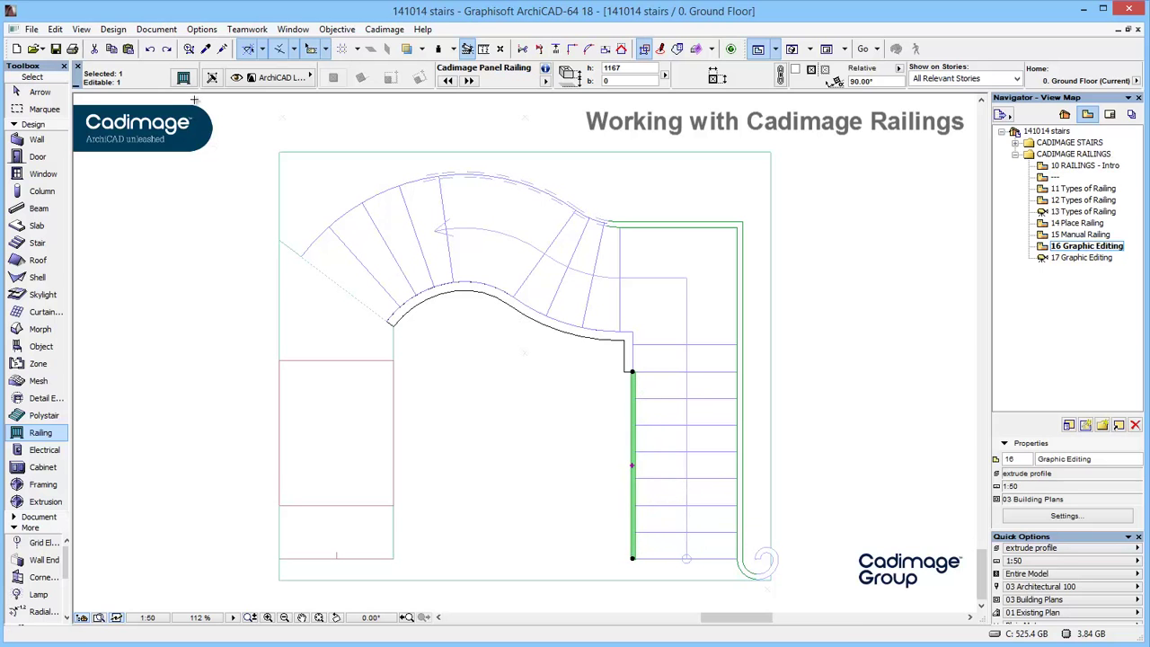
# - Switch the panel railing to post editing, move its intermediate post to the railing's midpoint, and view the result in 3D
pyautogui.click(183, 78)
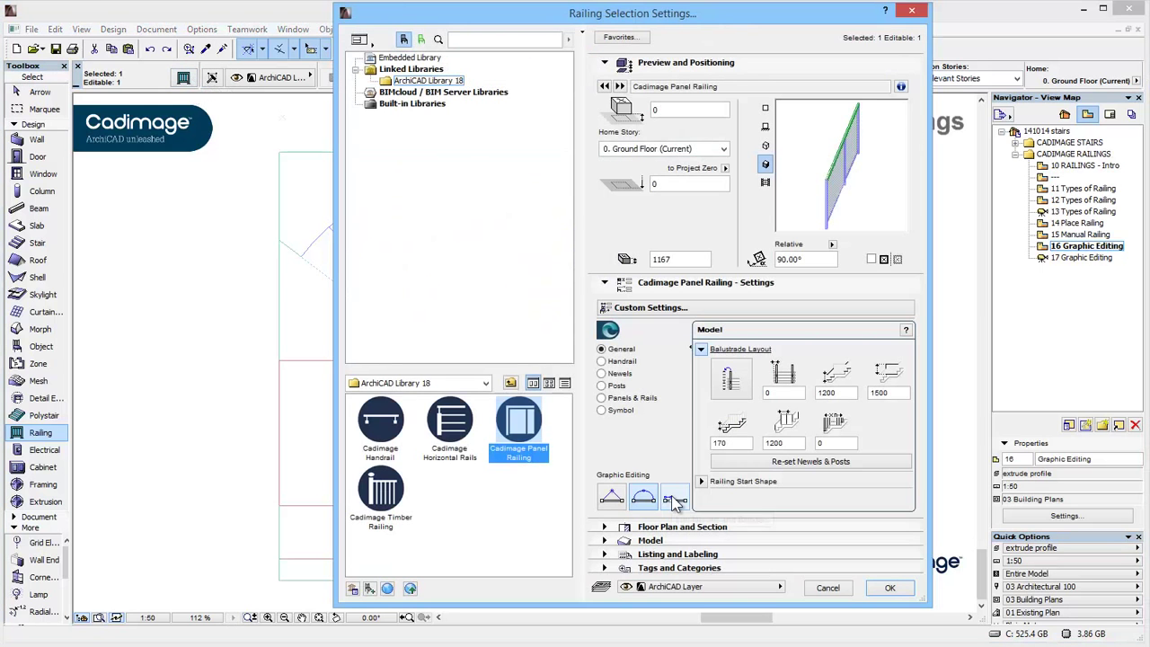
pyautogui.click(674, 501)
pyautogui.click(890, 588)
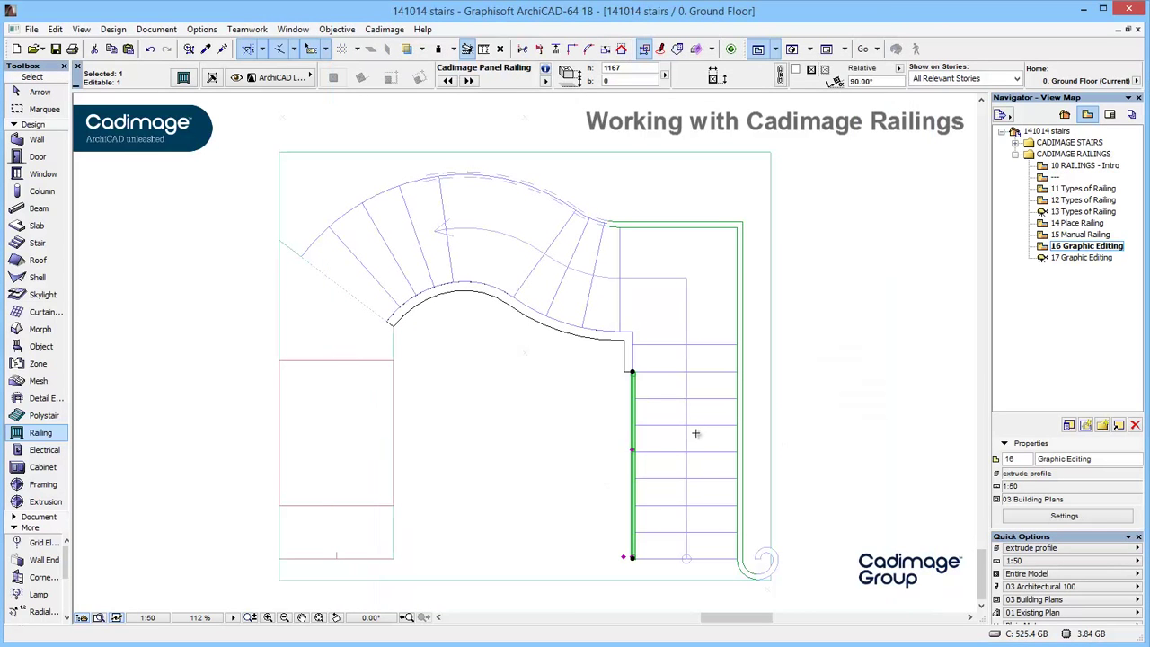
pyautogui.click(634, 449)
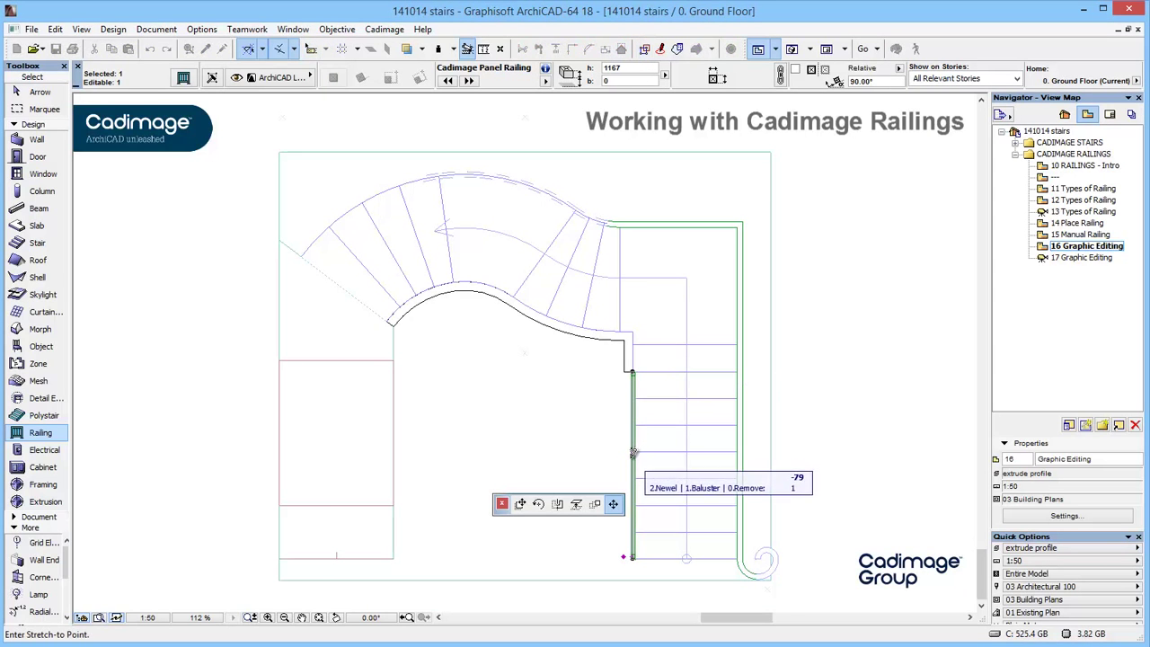
pyautogui.click(620, 470)
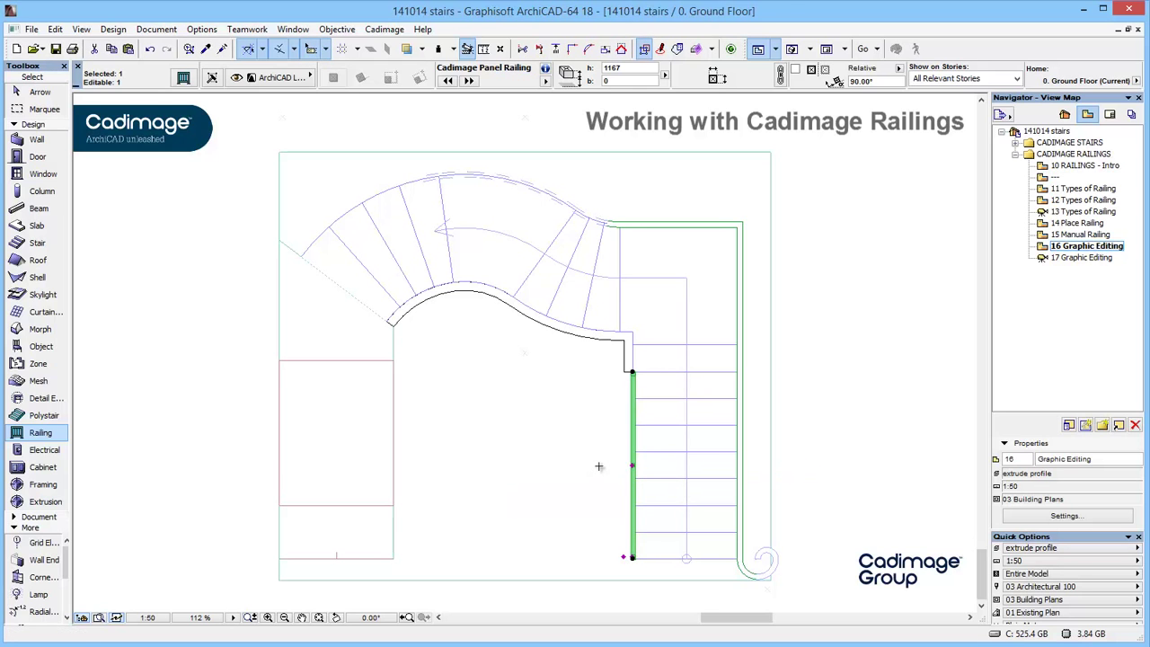
pyautogui.press('F5')
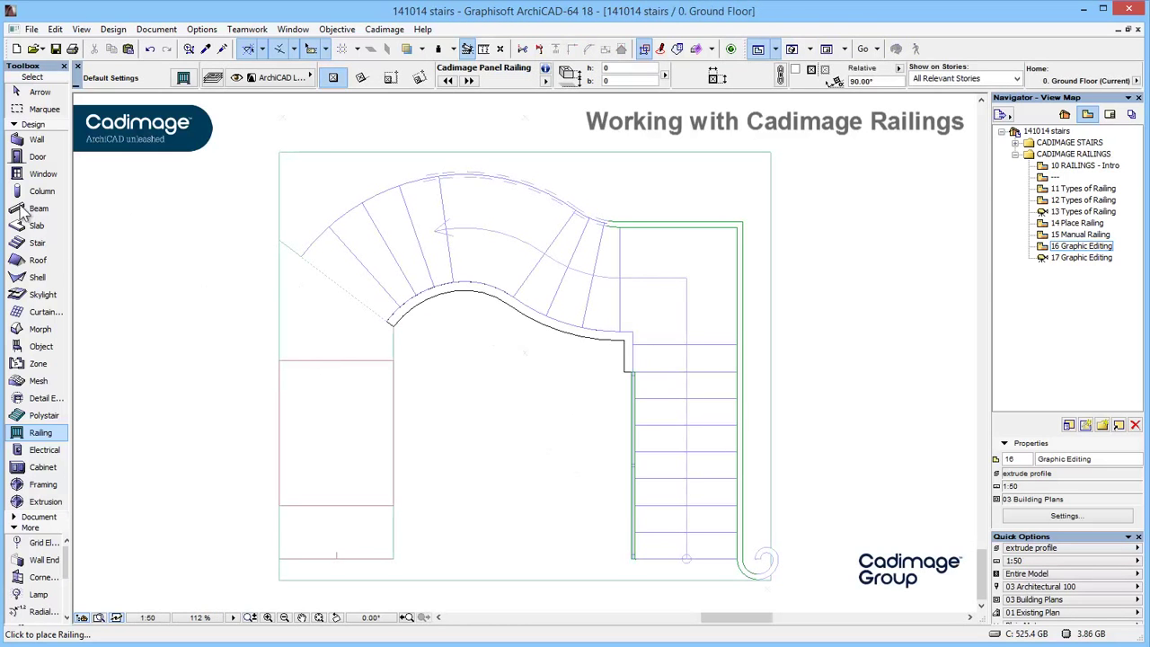
# - Place a Cadimage Horizontal Rails railing along the inner edge of the timber ramp, starting at its lower landing's outer corner
pyautogui.doubleClick(38, 435)
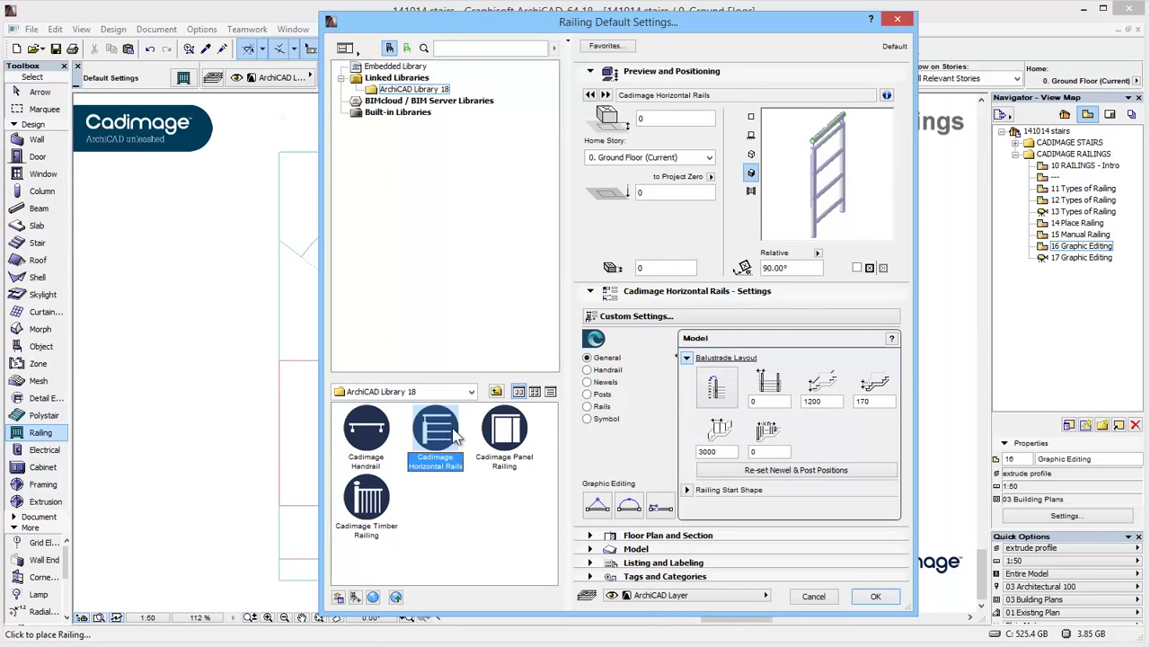
pyautogui.click(875, 597)
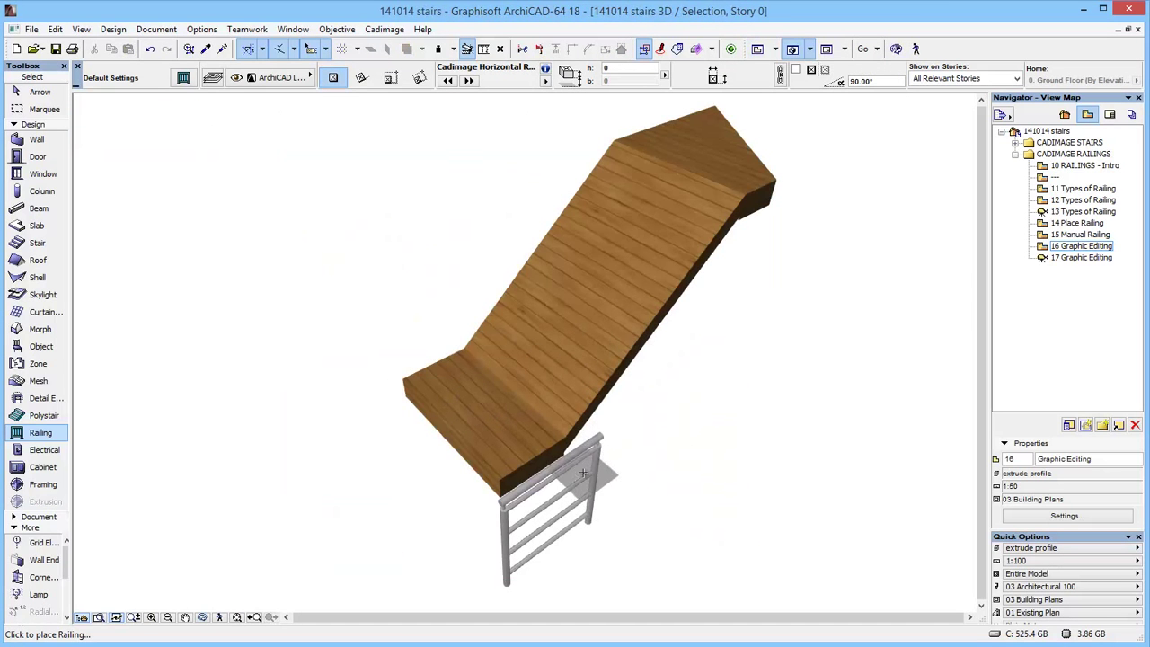
# - Move the horizontal rails railing vertically in 3D so its base sits on the corner of the ramp's lower landing
pyautogui.click(586, 518)
pyautogui.keyDown('shift'); pyautogui.click(589, 522); pyautogui.keyUp('shift')
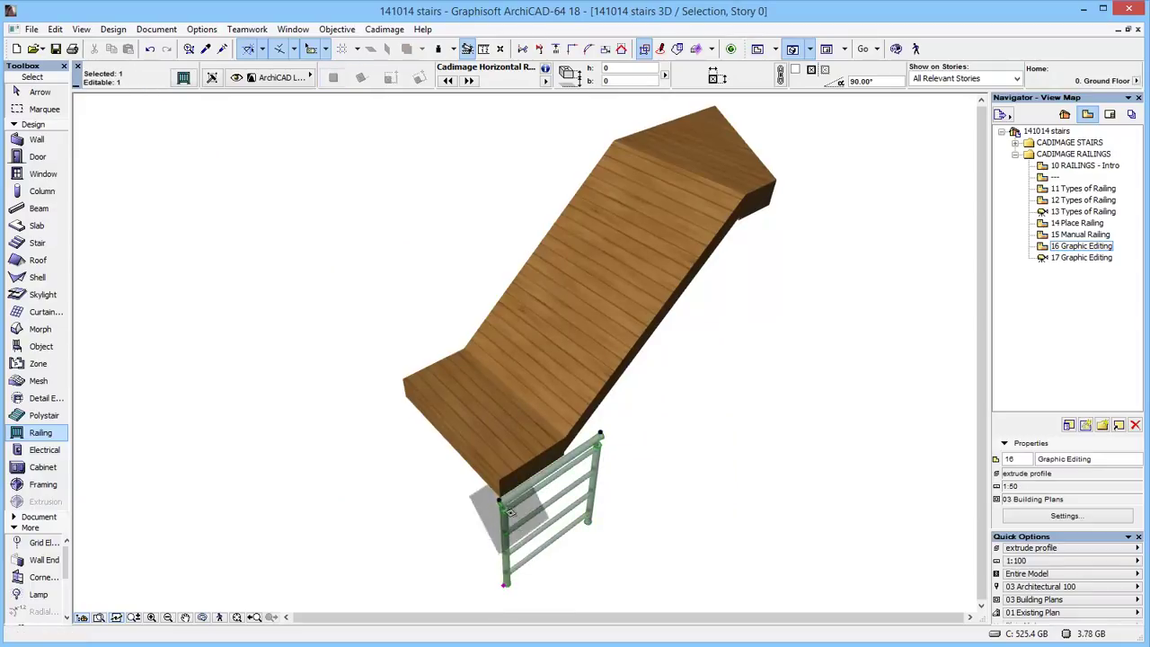
pyautogui.hotkey('ctrl', 'd')
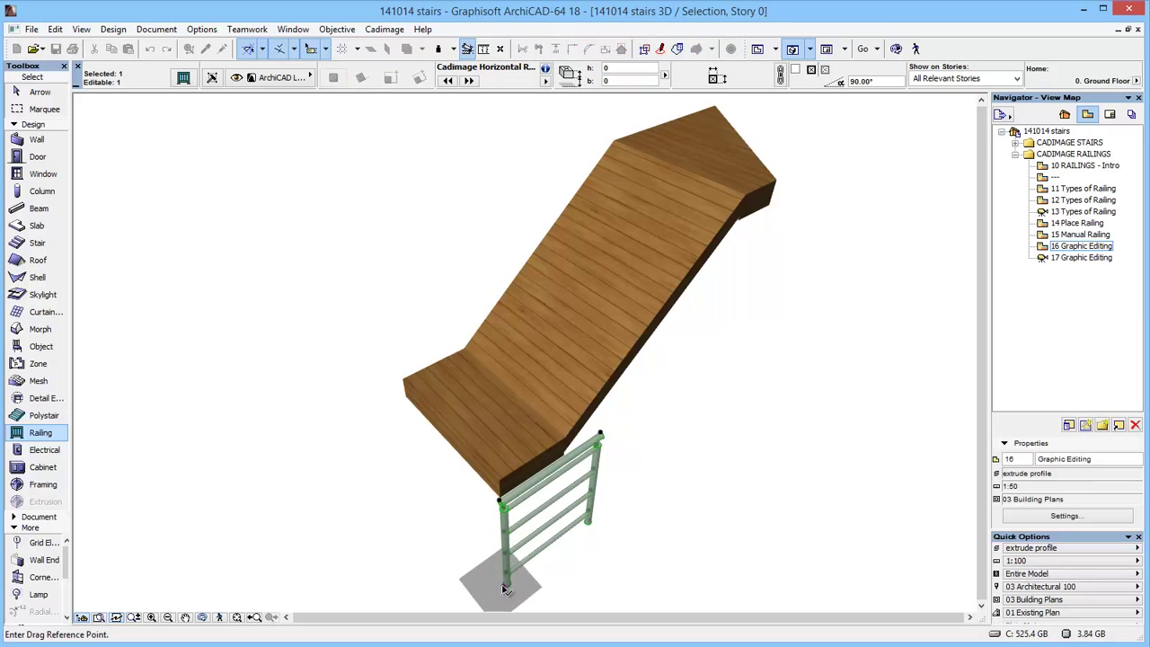
pyautogui.click(502, 583)
pyautogui.click(501, 483)
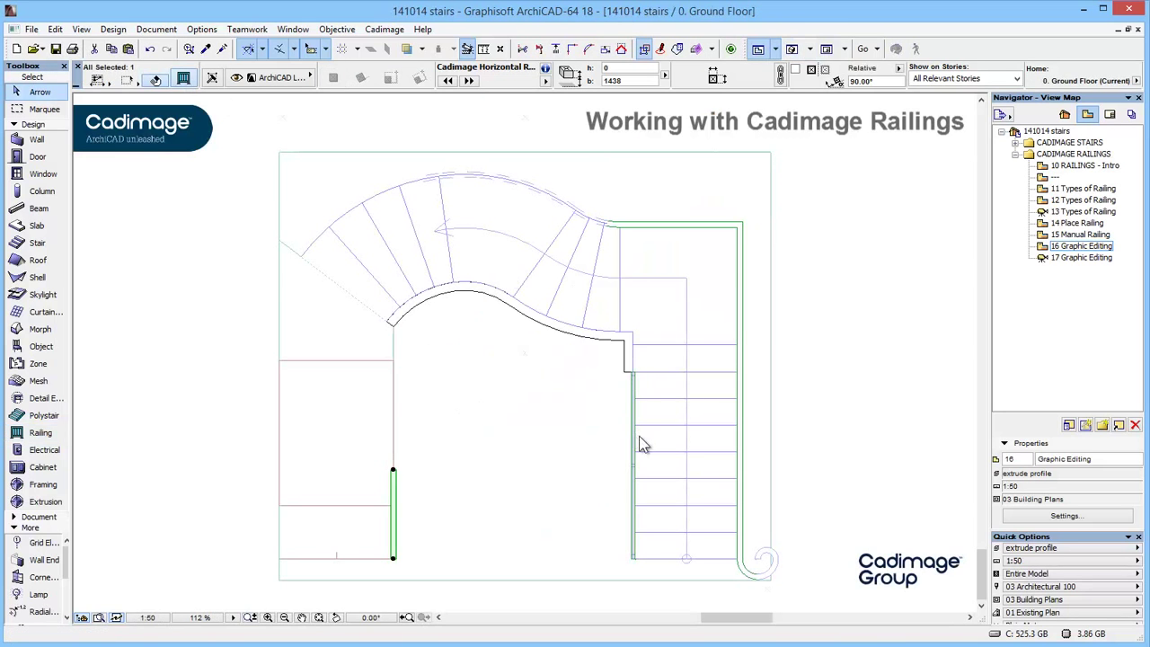
# - Enable Insert Nodes editing for the horizontal rails railing and stretch its end to the far corner of the ramp's upper landing
pyautogui.hotkey('ctrl', 't')
pyautogui.click(878, 595)
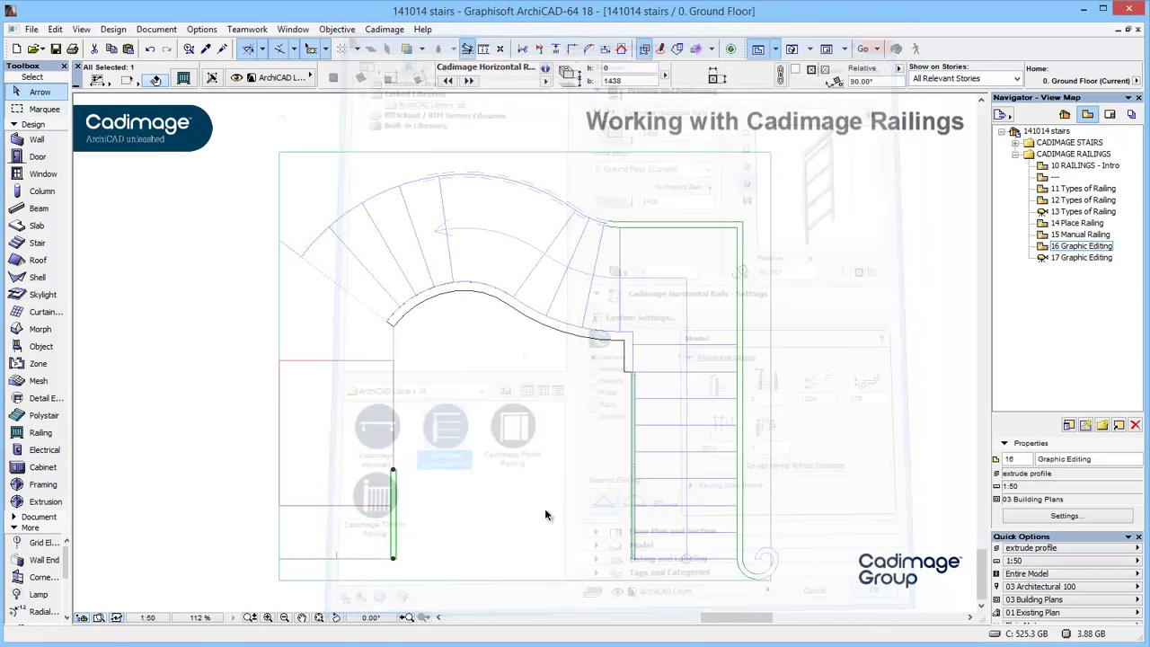
pyautogui.click(396, 473)
pyautogui.click(396, 328)
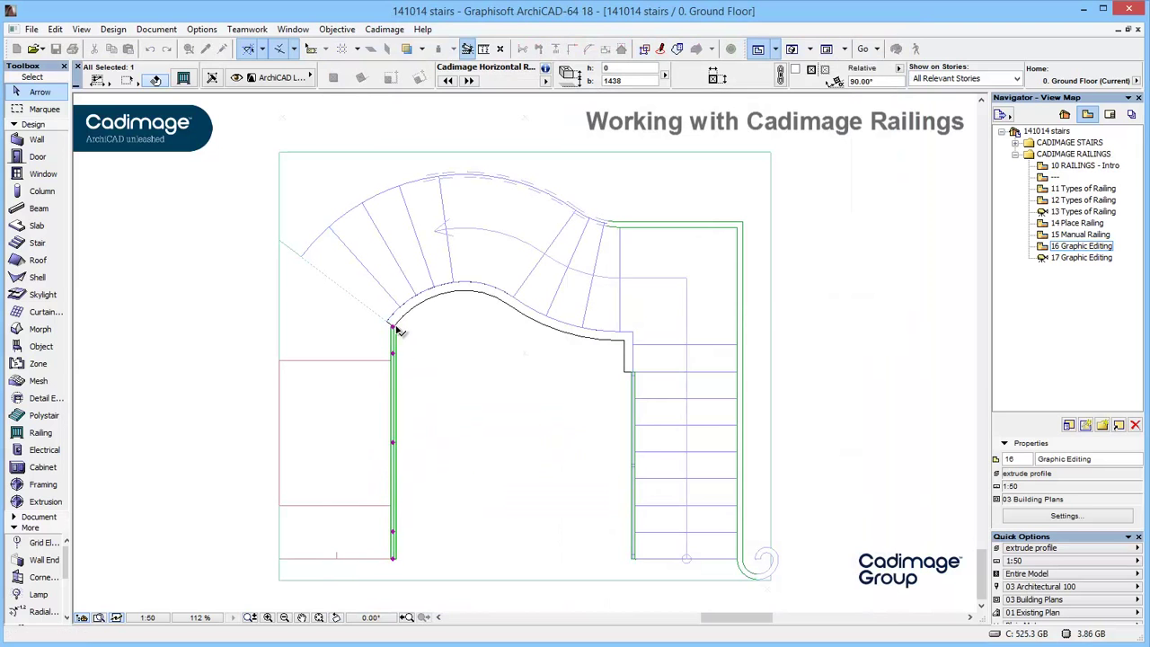
# - Insert two nodes in the horizontal rails railing where the ramp's slope meets the upper and lower landings
pyautogui.click(395, 447)
pyautogui.click(406, 388)
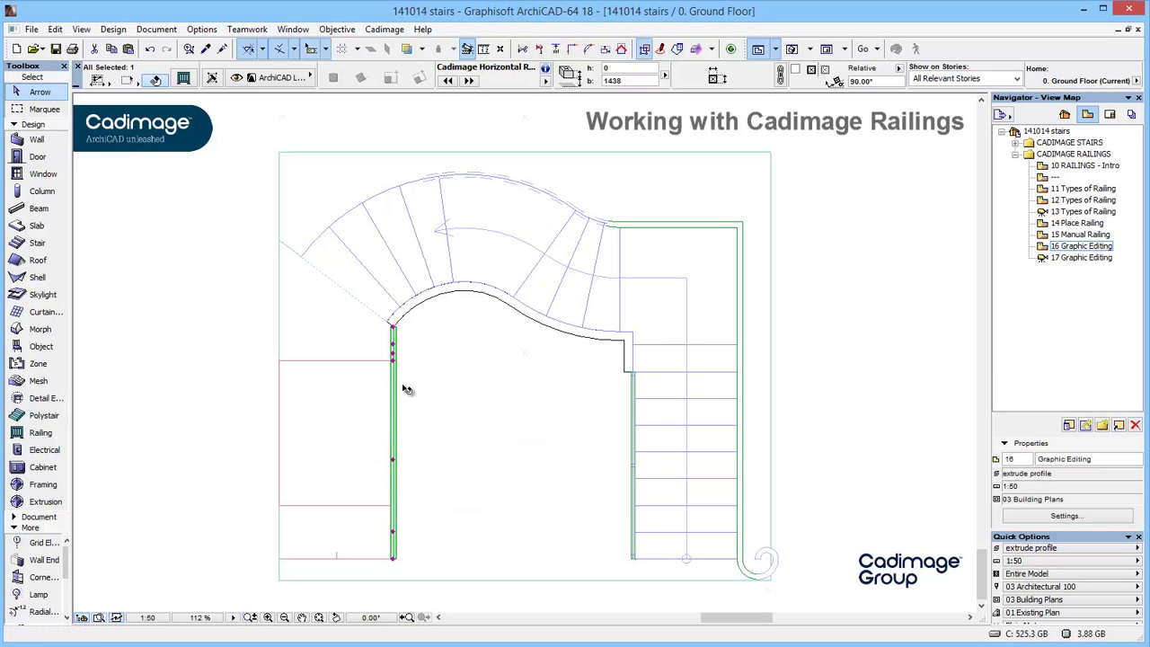
pyautogui.click(396, 456)
pyautogui.click(396, 508)
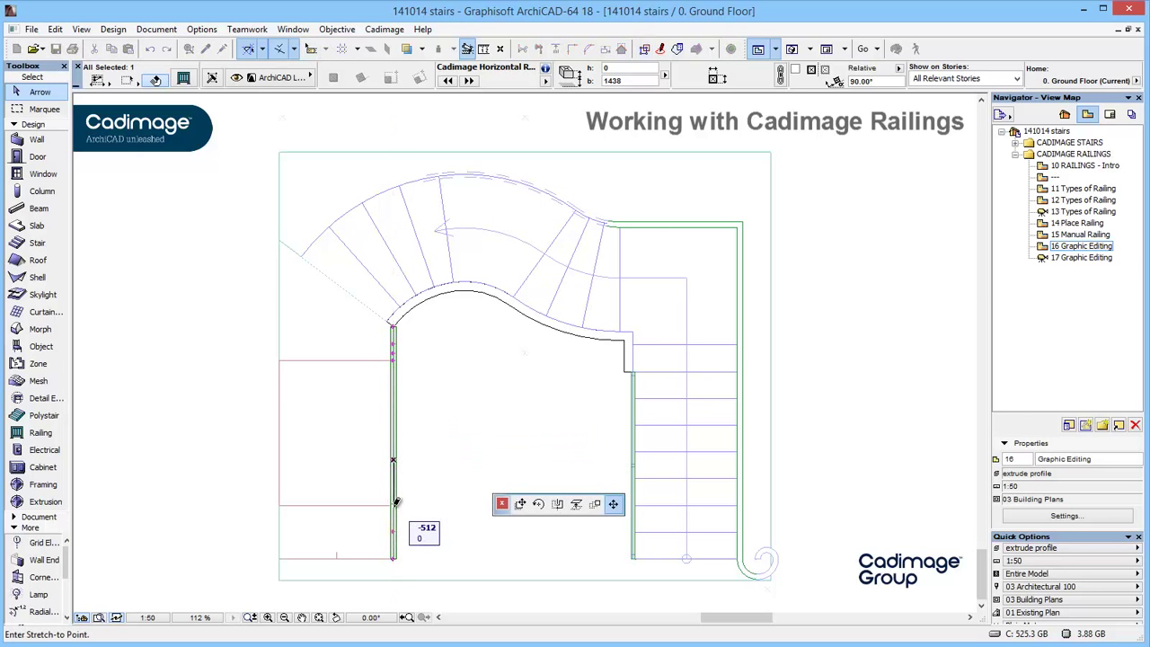
# - Place the inserted railing node where the ramp's slope meets the lower landing and show the ramp with its railing in 3D
pyautogui.click(404, 515)
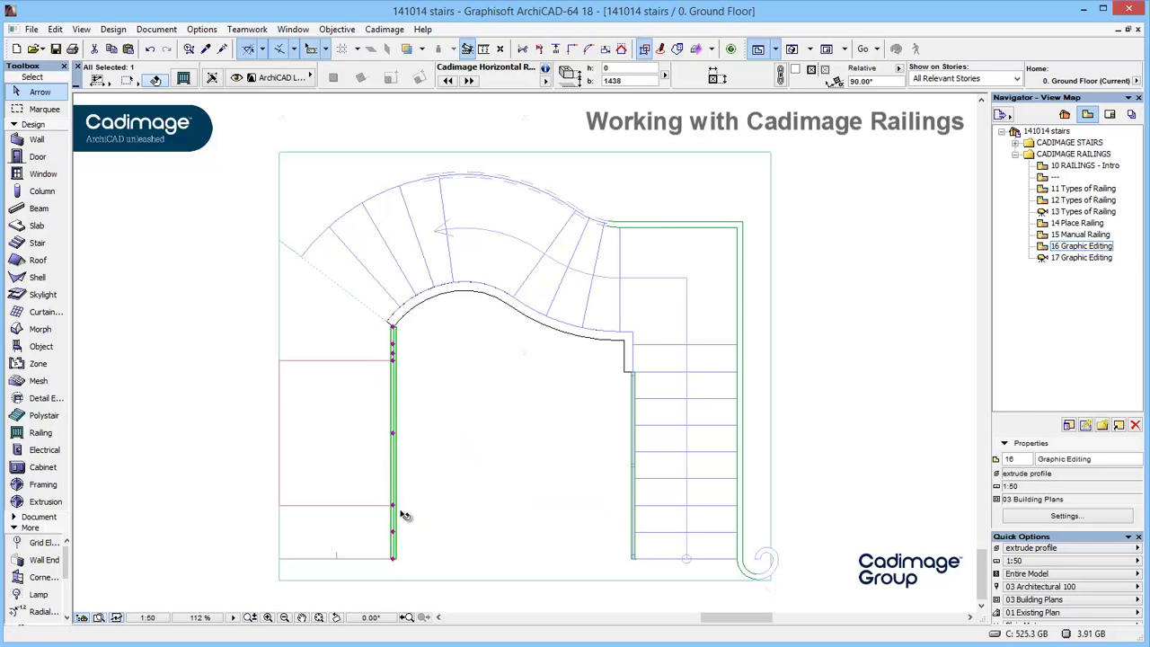
pyautogui.click(354, 537)
pyautogui.press('F5')
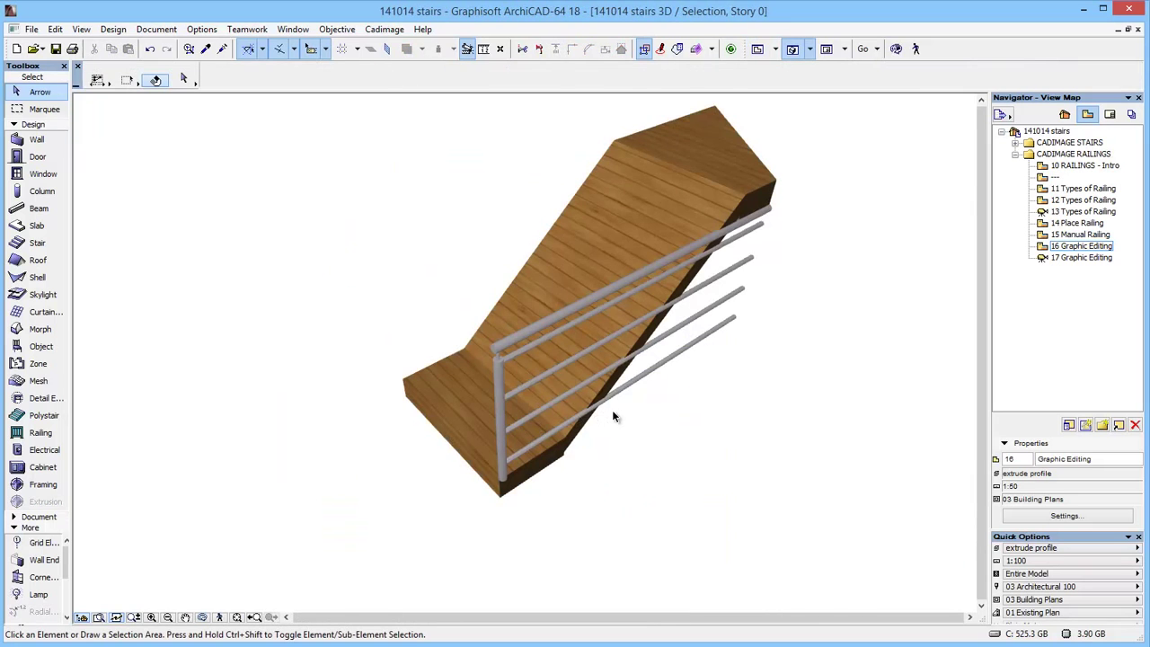
# - Raise the horizontal rails railing's node at the head of the slope in 3D to the corner of the ramp's upper landing
pyautogui.moveTo(656, 421); pyautogui.dragTo(599, 381)
pyautogui.click(459, 474)
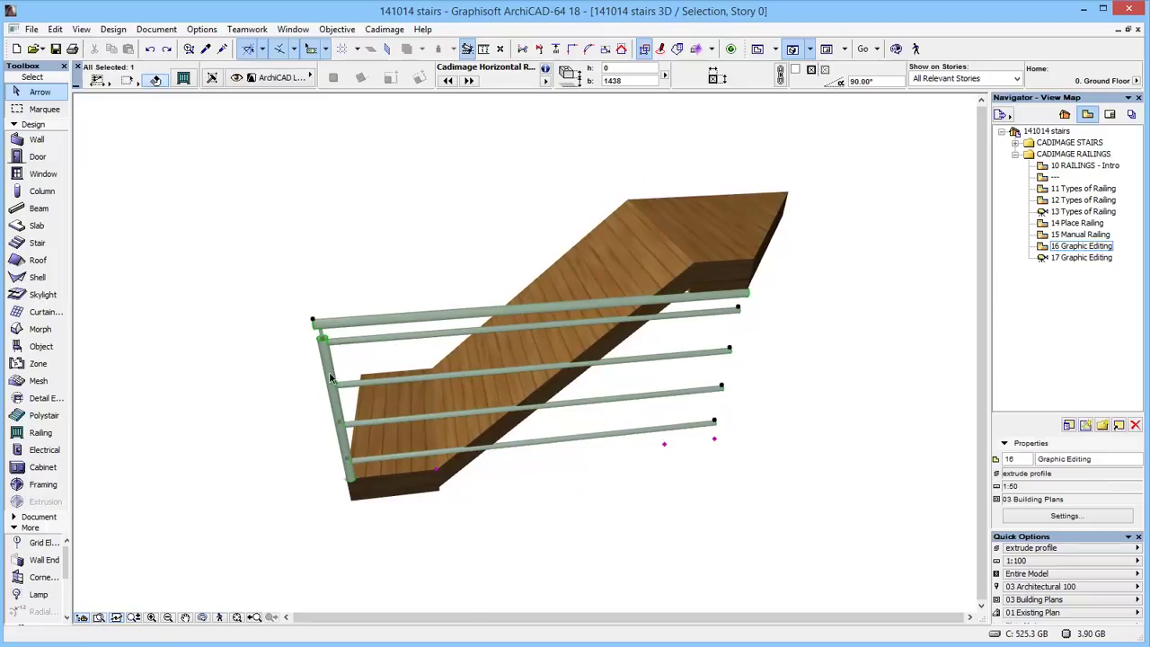
pyautogui.click(664, 445)
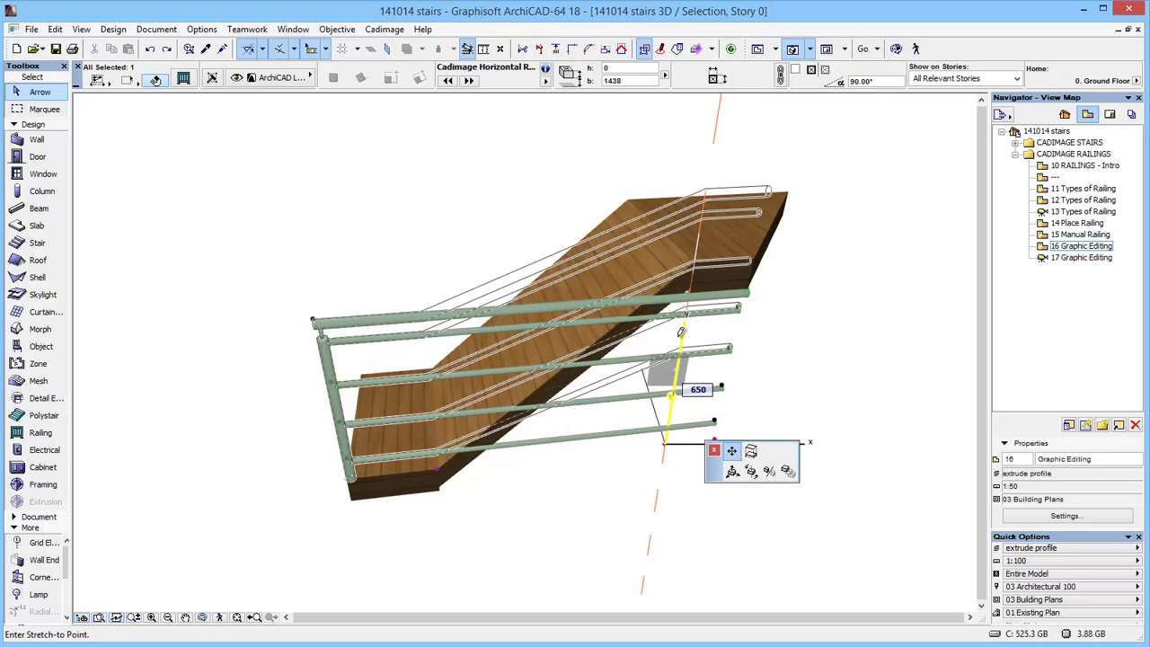
pyautogui.click(696, 259)
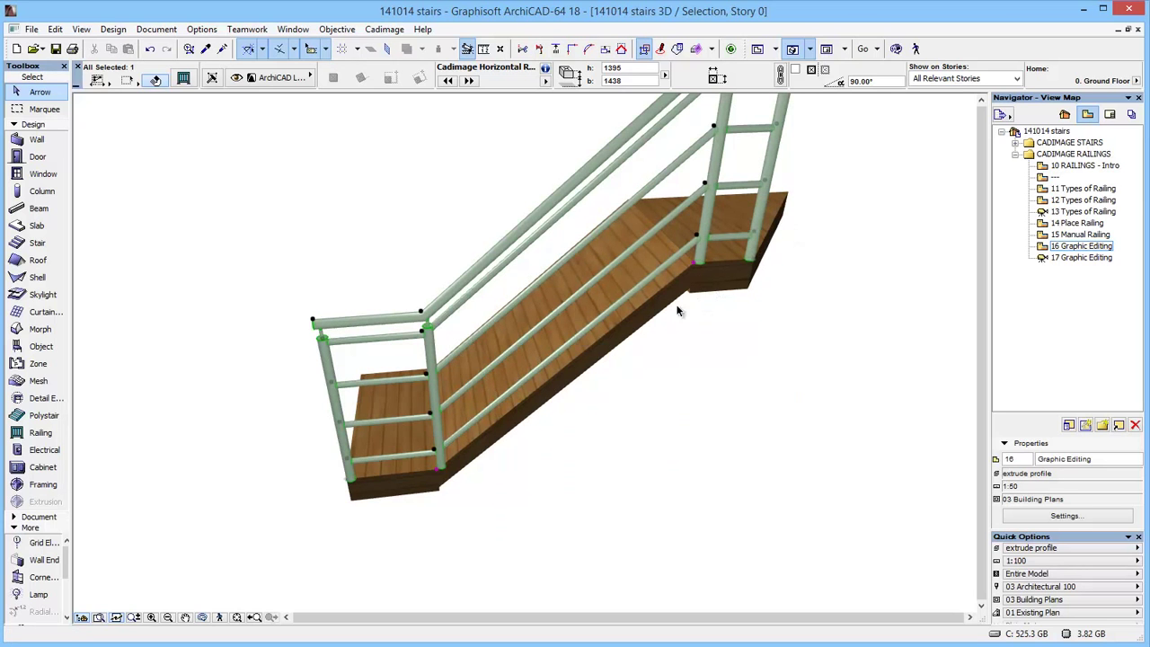
pyautogui.moveTo(554, 419)
pyautogui.keyDown('shift'); pyautogui.mouseDown(button='middle')
pyautogui.moveTo(552, 468)
pyautogui.moveTo(539, 467)
pyautogui.moveTo(562, 436)
pyautogui.mouseUp(button='middle'); pyautogui.keyUp('shift')
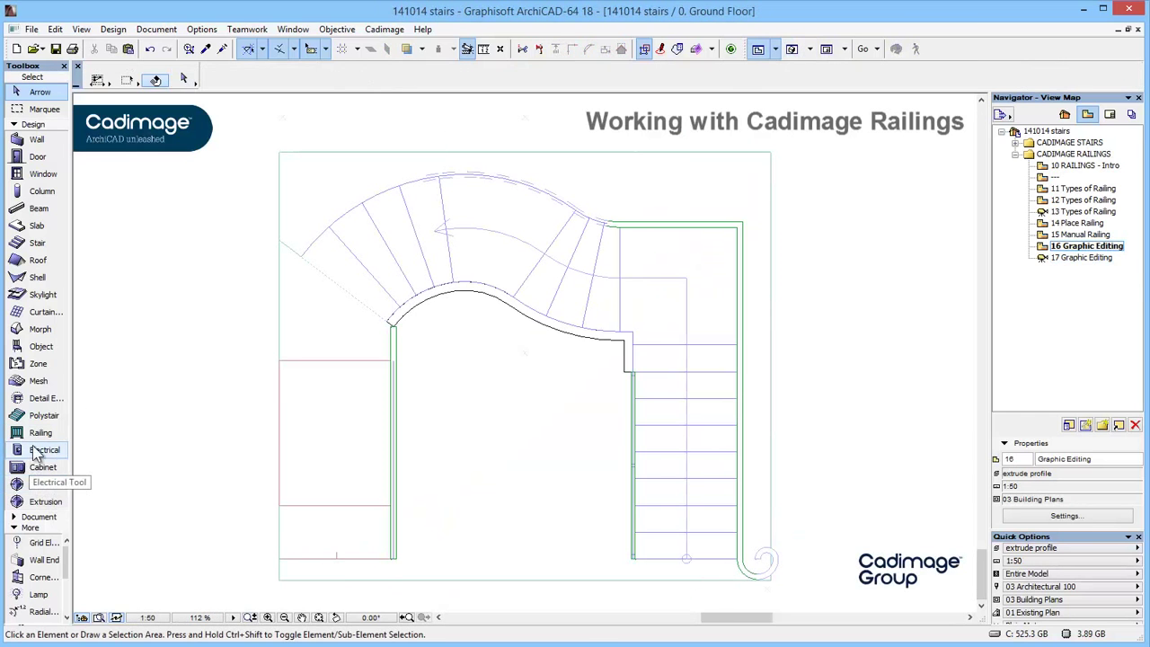
# - Place a Cadimage Timber Railing with graphic editing of newels and balusters enabled in the open area between the ramp and the stair
pyautogui.doubleClick(40, 433)
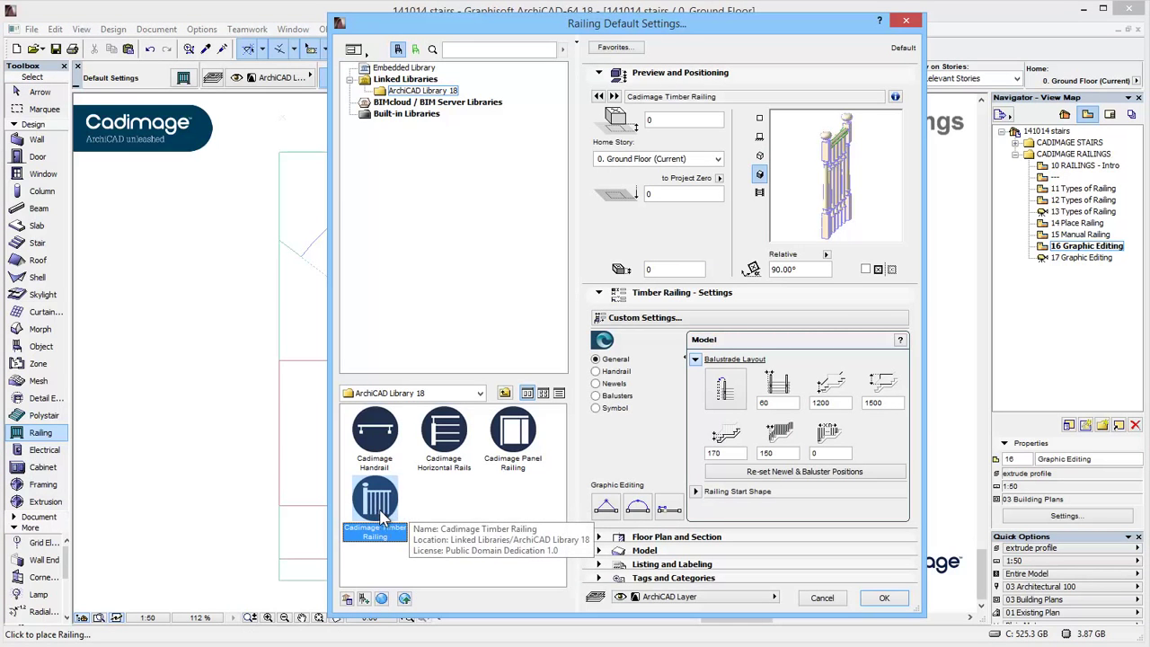
pyautogui.click(676, 511)
pyautogui.click(885, 598)
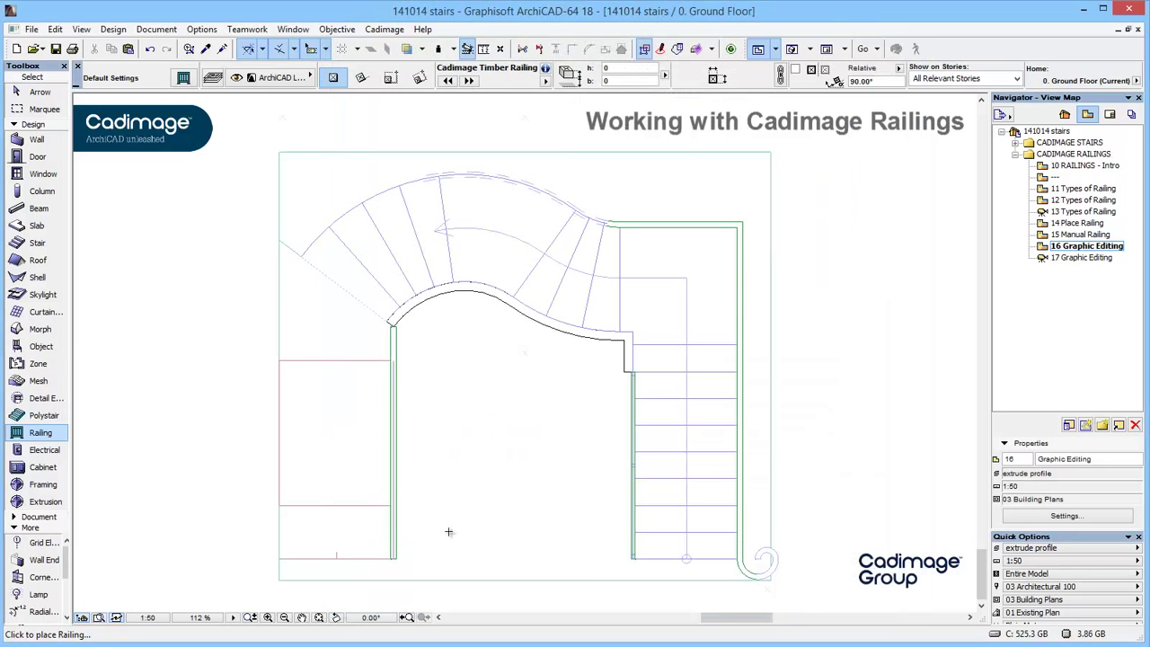
pyautogui.doubleClick(449, 530)
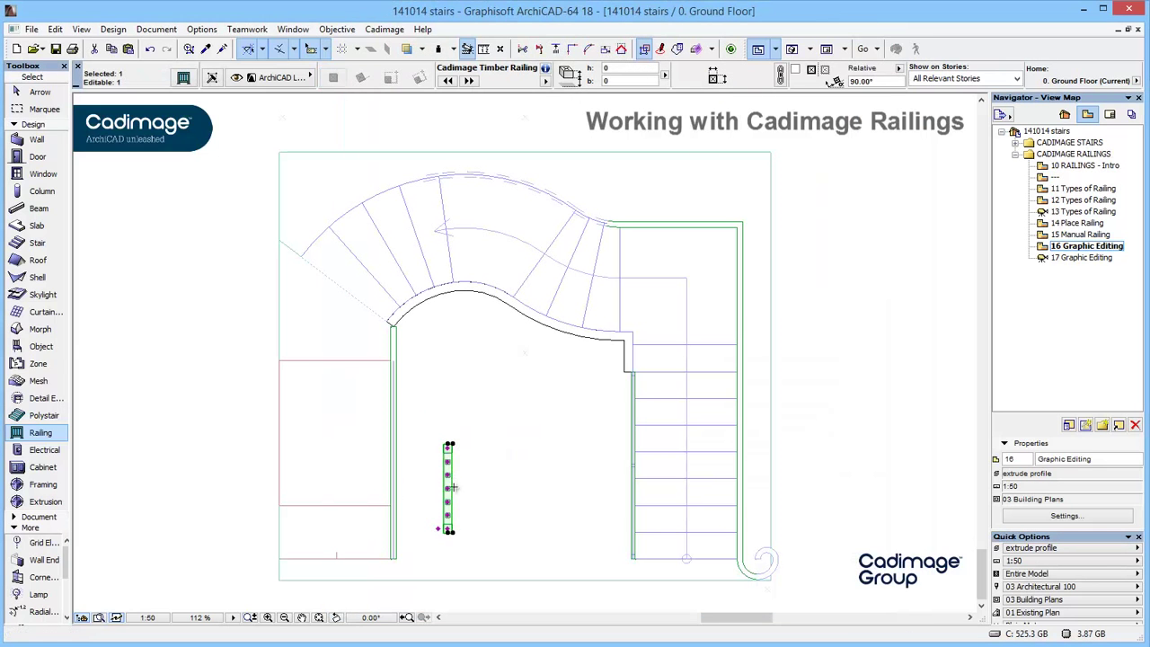
# - Change the timber railing's middle baluster into a newel by giving it post value 2
pyautogui.scroll(3, 449, 490)
pyautogui.moveTo(444, 491); pyautogui.dragTo(516, 385, button='middle')
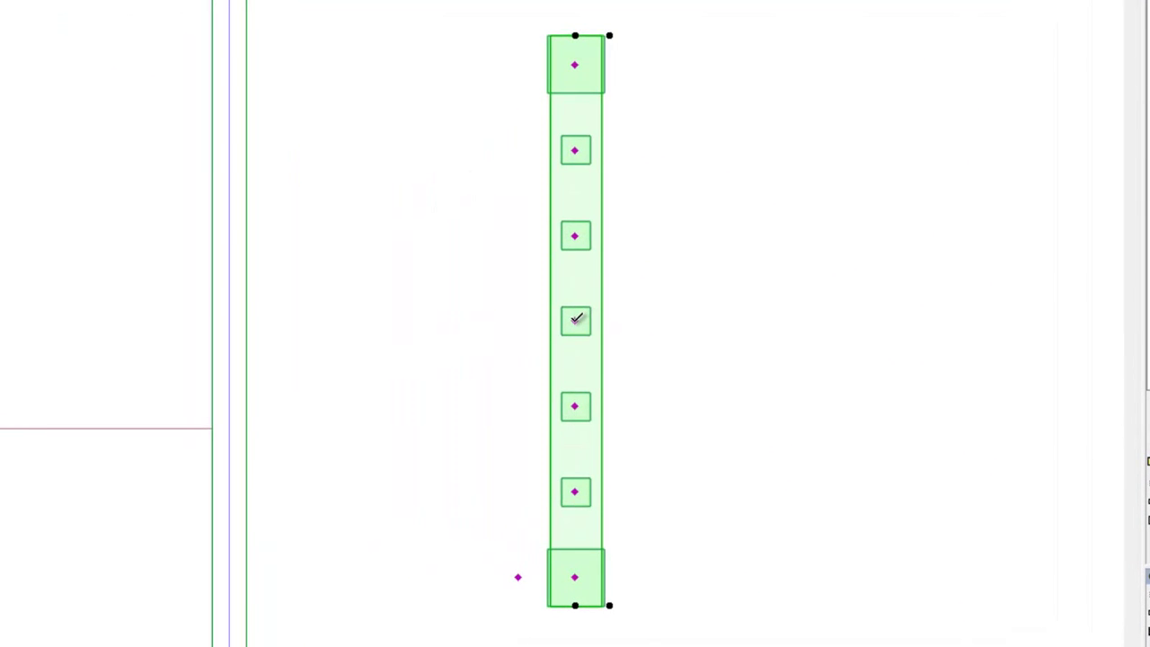
pyautogui.click(577, 319)
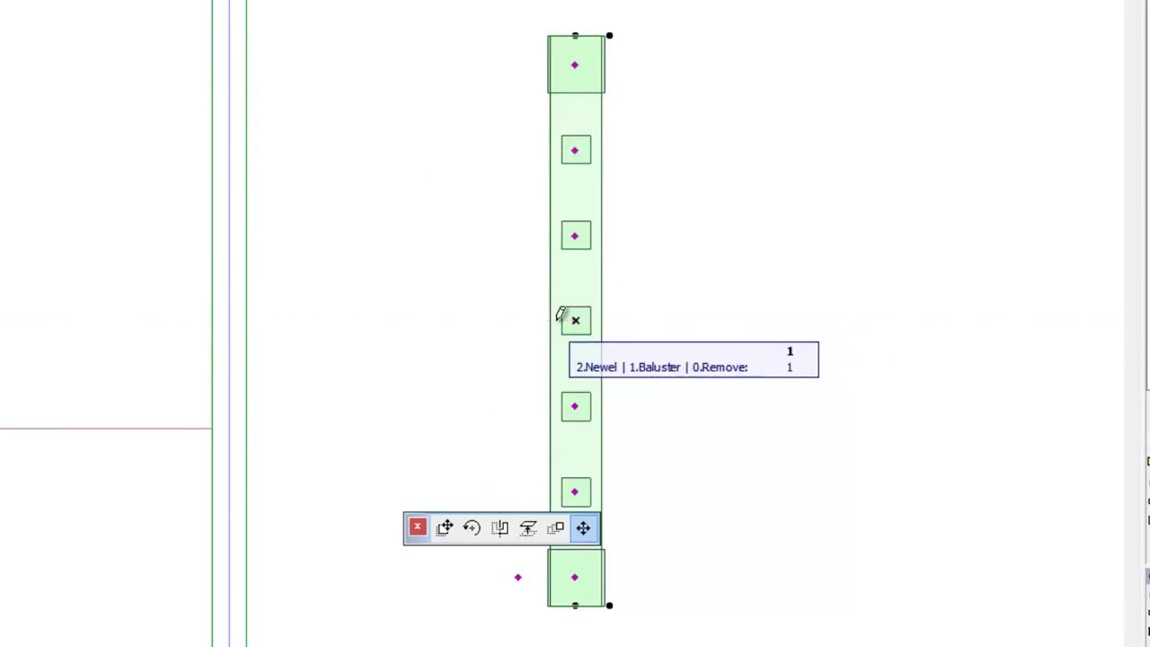
pyautogui.write('2')
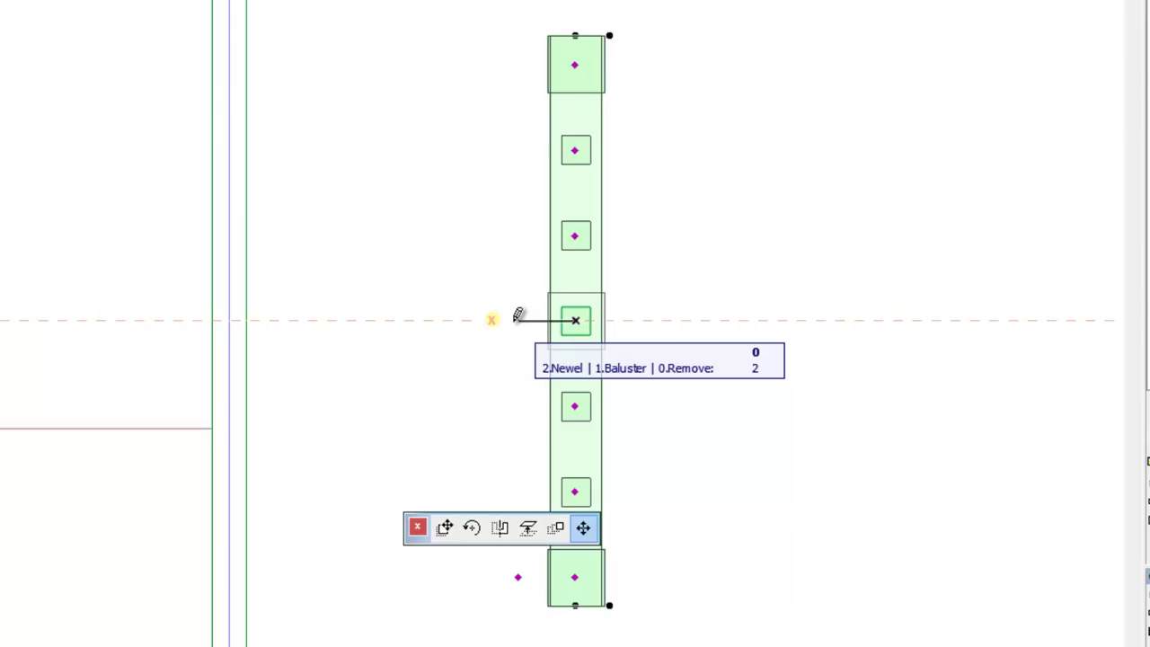
pyautogui.click(519, 316)
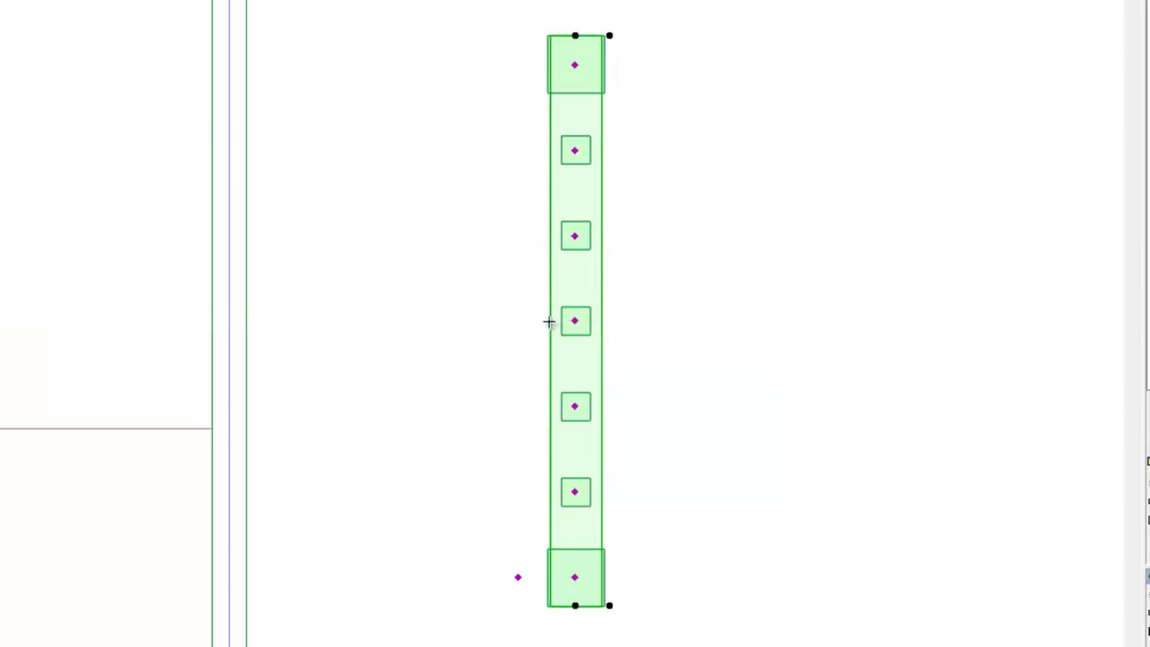
pyautogui.click(580, 318)
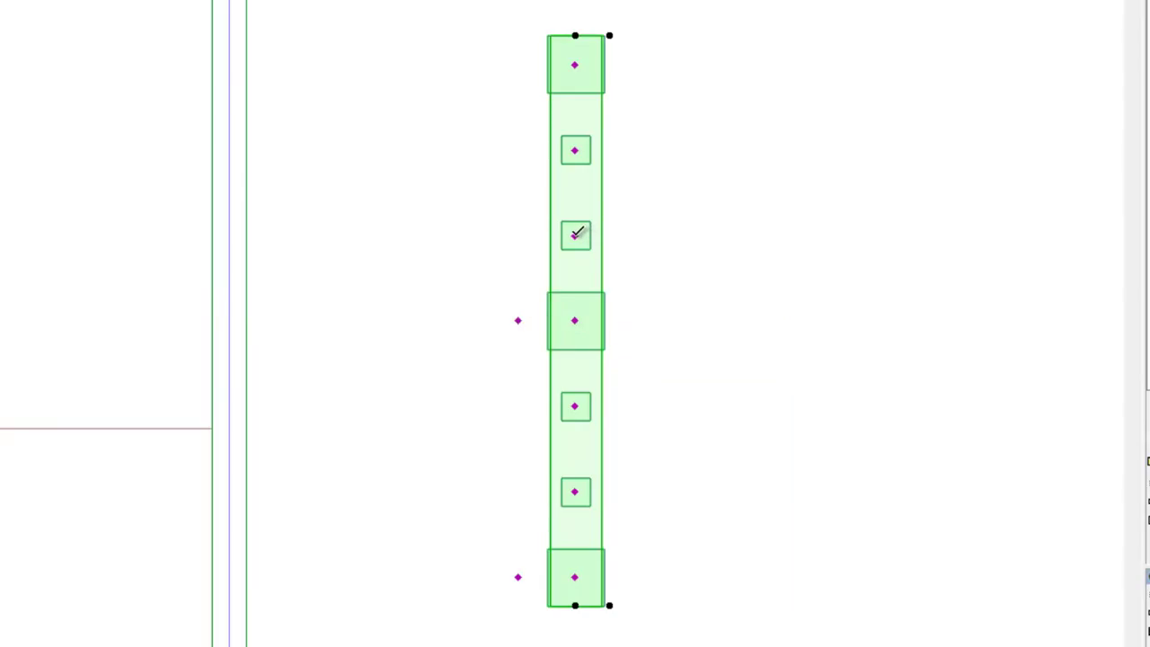
# - Remove the baluster just above the timber railing's middle newel with post value 0, and move the baluster just below that newel upward
pyautogui.click(576, 232)
pyautogui.write('1')
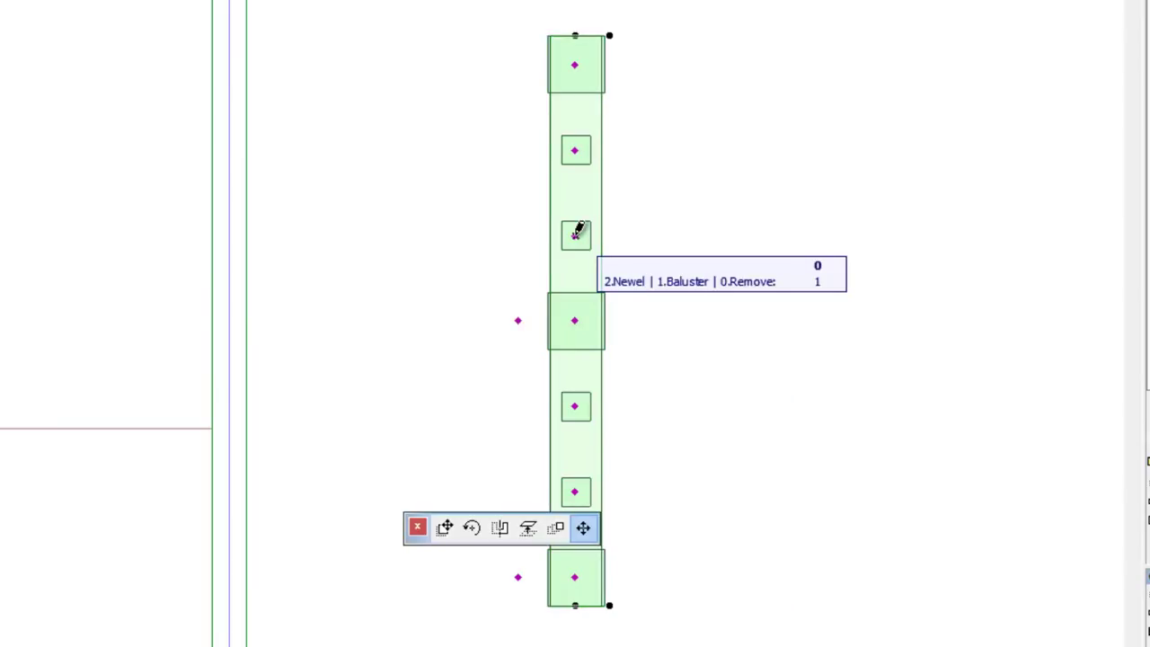
pyautogui.write('0')
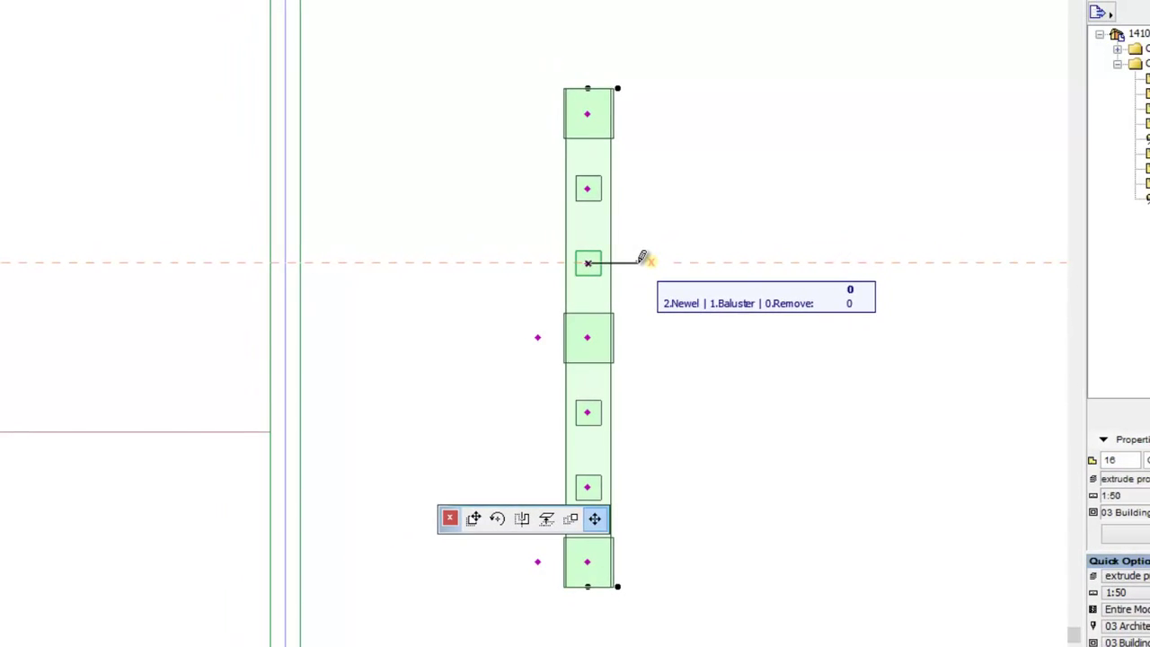
pyautogui.click(638, 232)
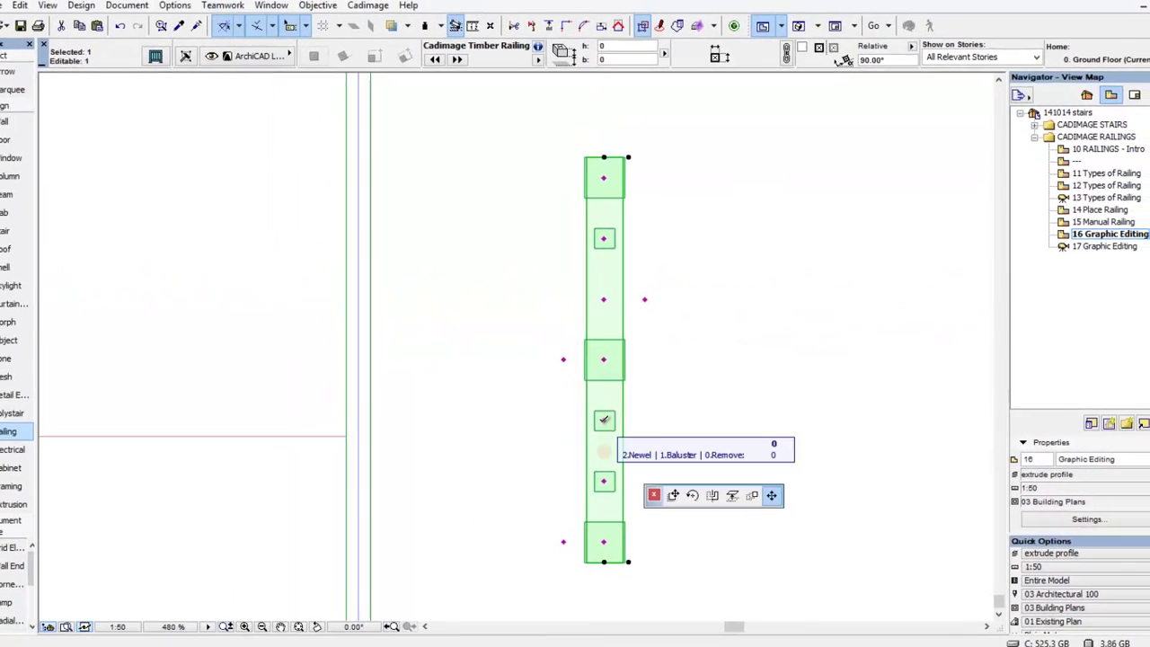
pyautogui.click(604, 420)
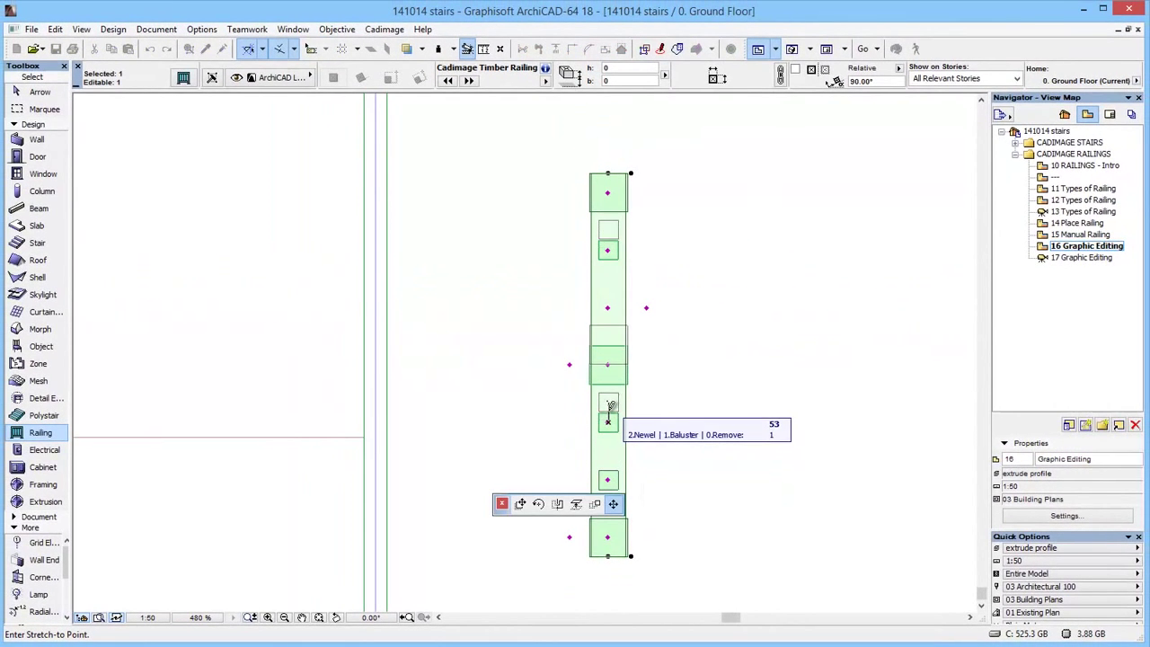
pyautogui.click(608, 395)
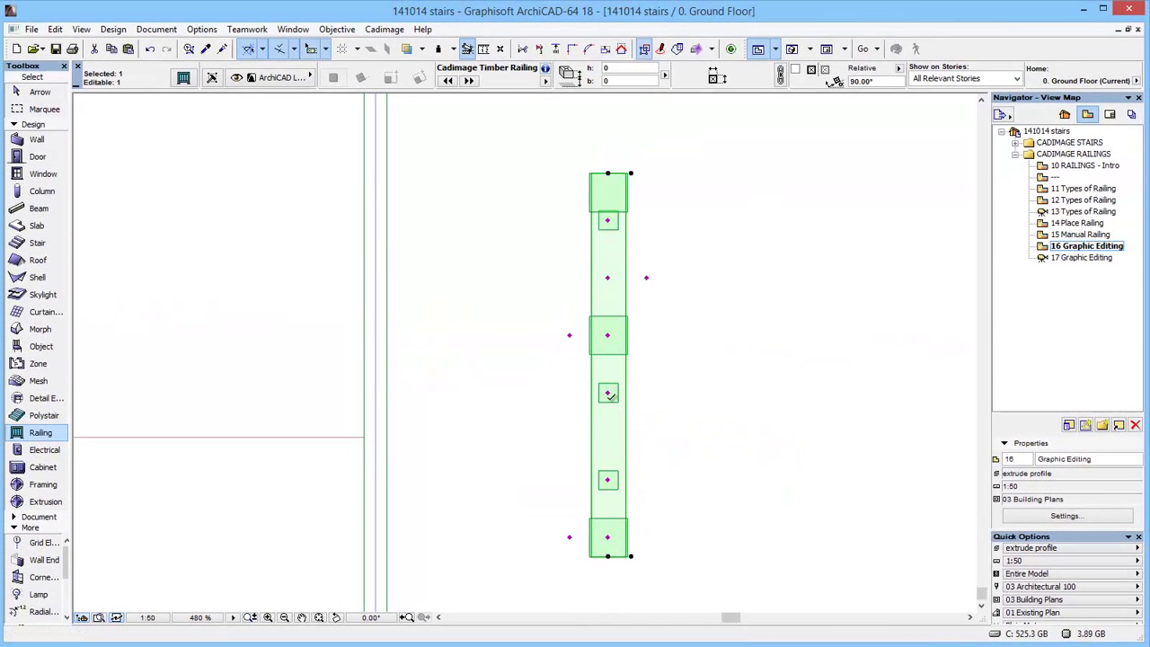